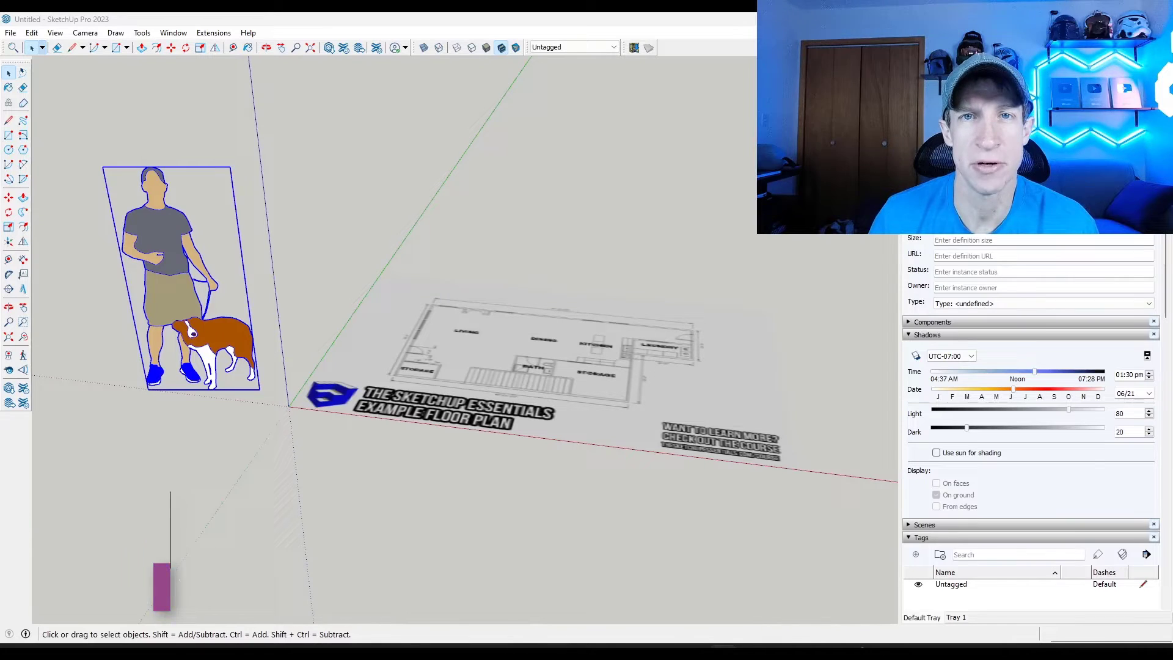
Examine the imported floor plan image, including its room labels and wall dimensions
middle_drag(518, 327, 750, 416)
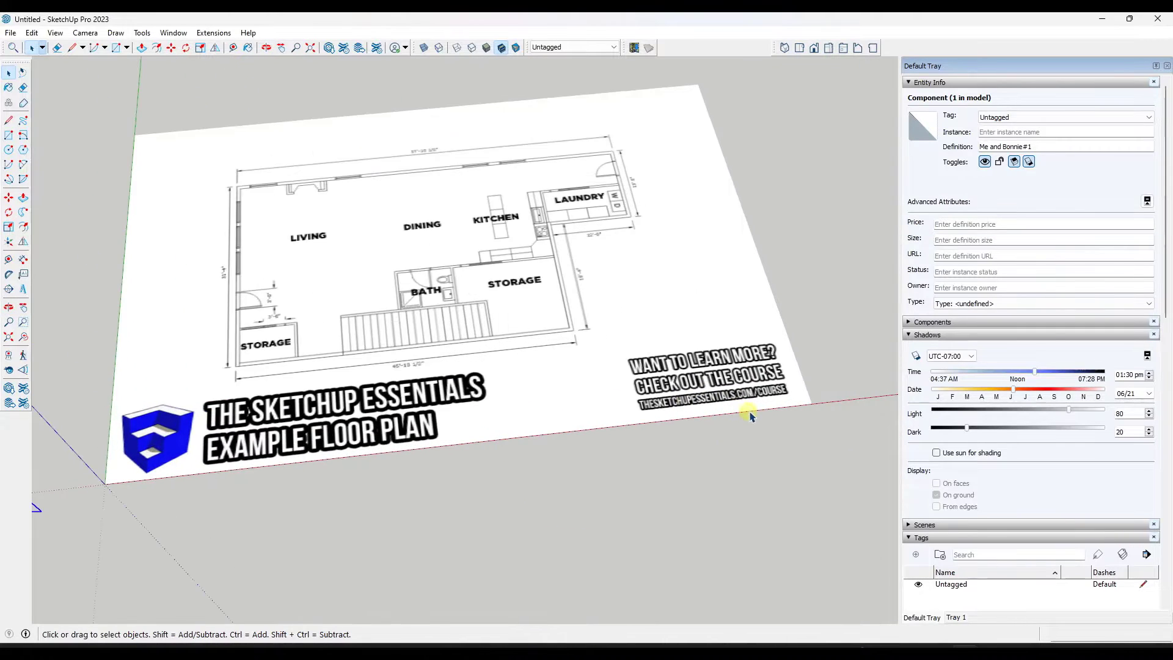
scroll(788, 397, up, 2)
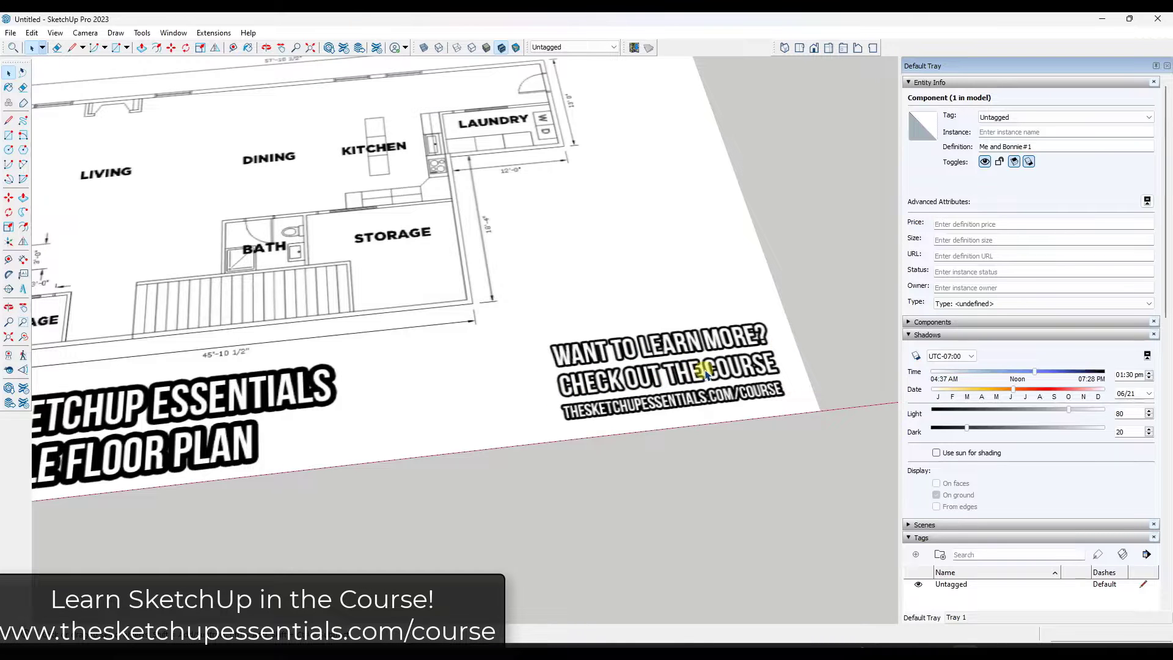
scroll(732, 372, down, 3)
middle_drag(729, 387, 540, 293)
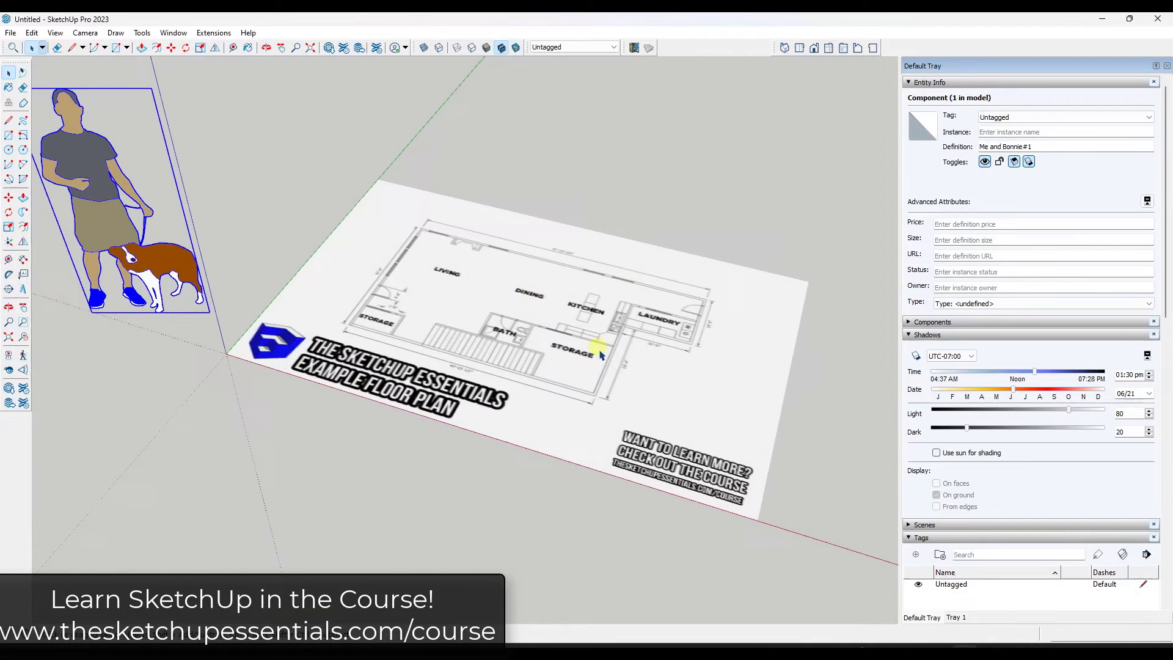
scroll(490, 352, up, 4)
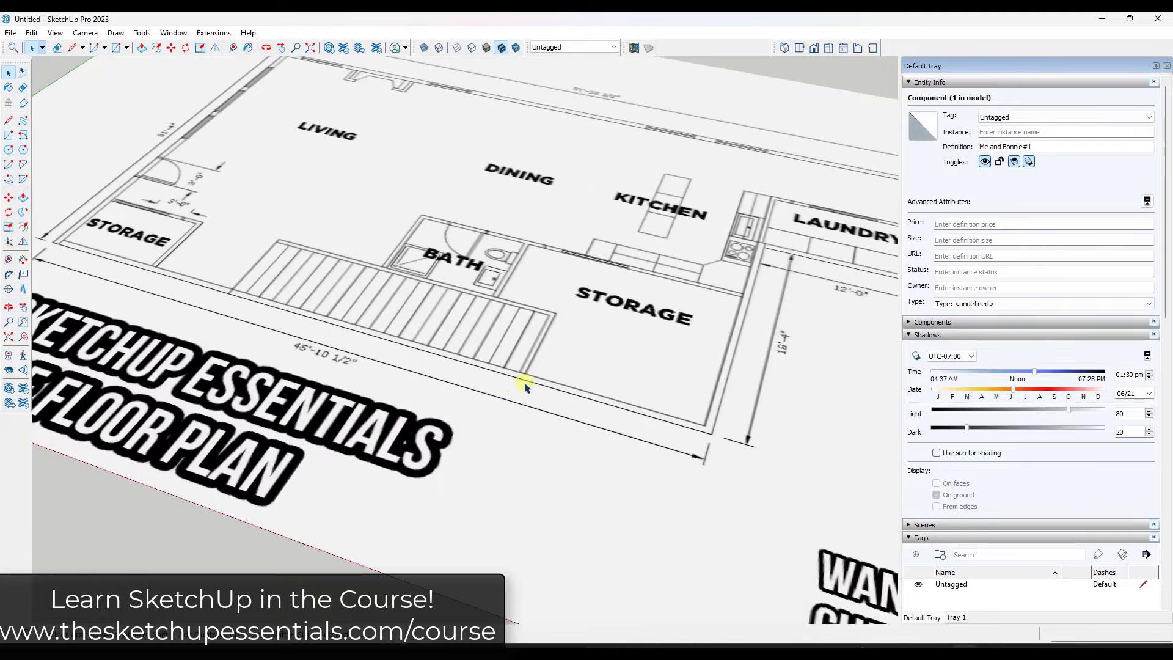
scroll(447, 396, down, 3)
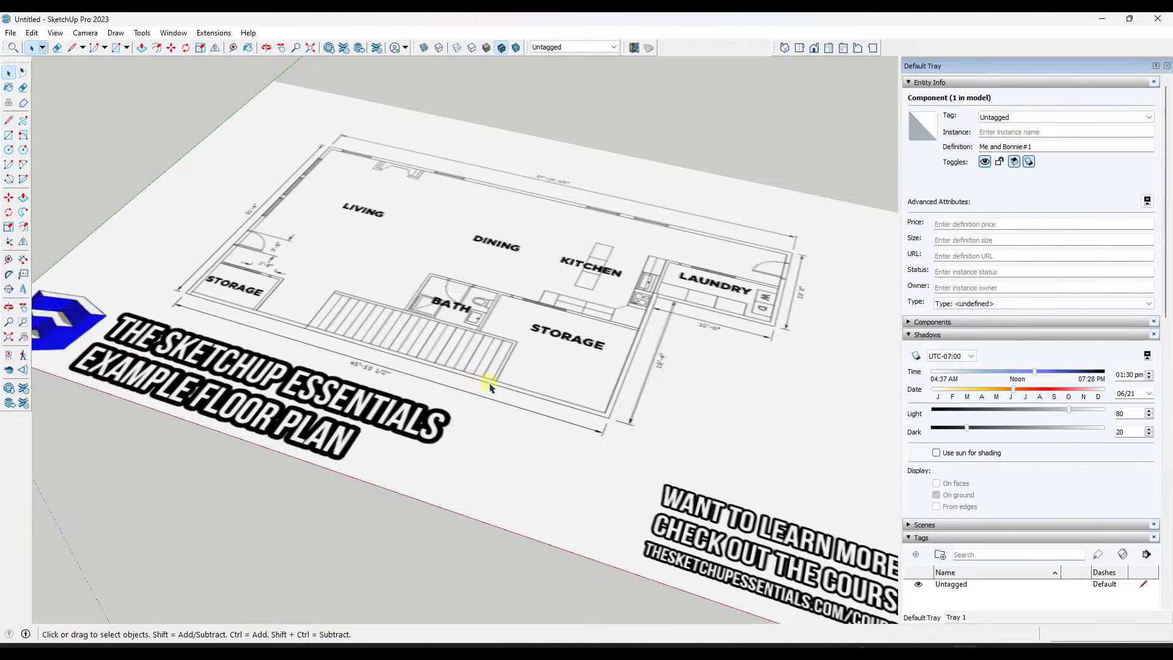
middle_drag(489, 385, 523, 367)
scroll(523, 367, down, 4)
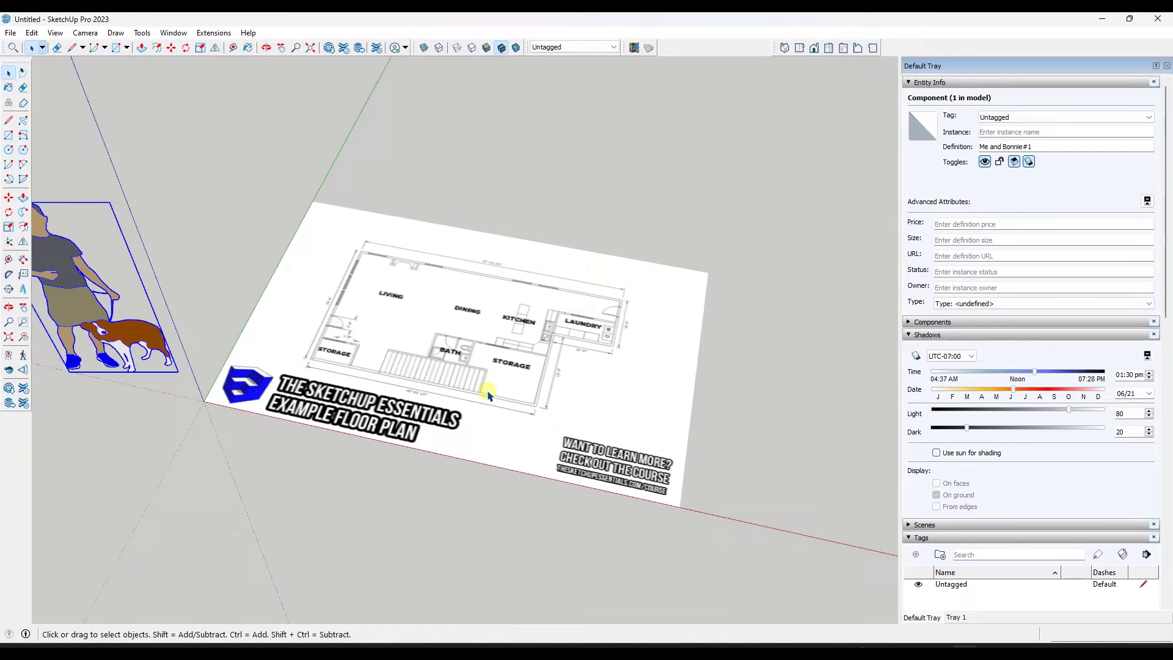
Select the floor plan image and compare its size with the scale figure and the plan's written dimensions
click(488, 394)
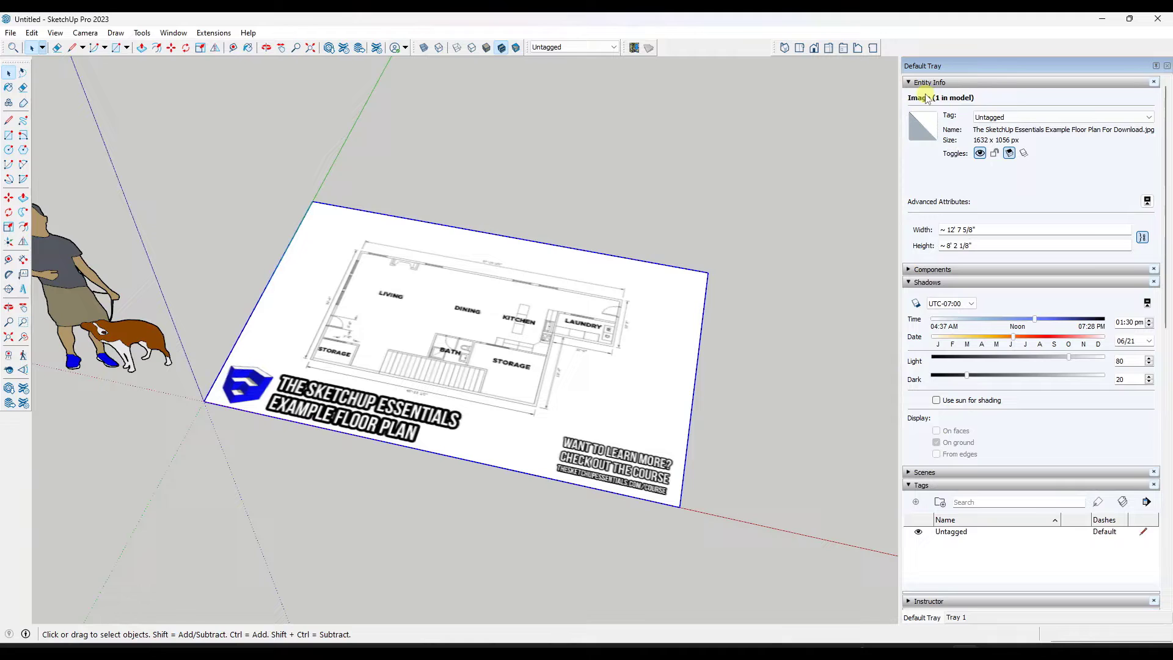
scroll(442, 361, up, 6)
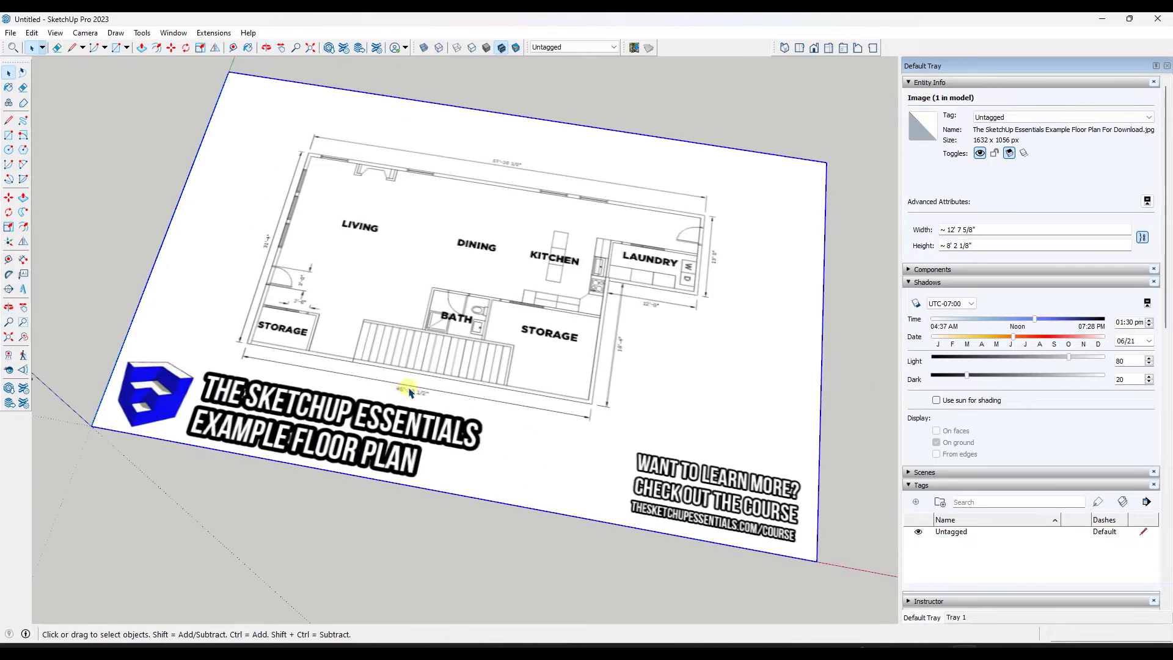
scroll(443, 361, down, 6)
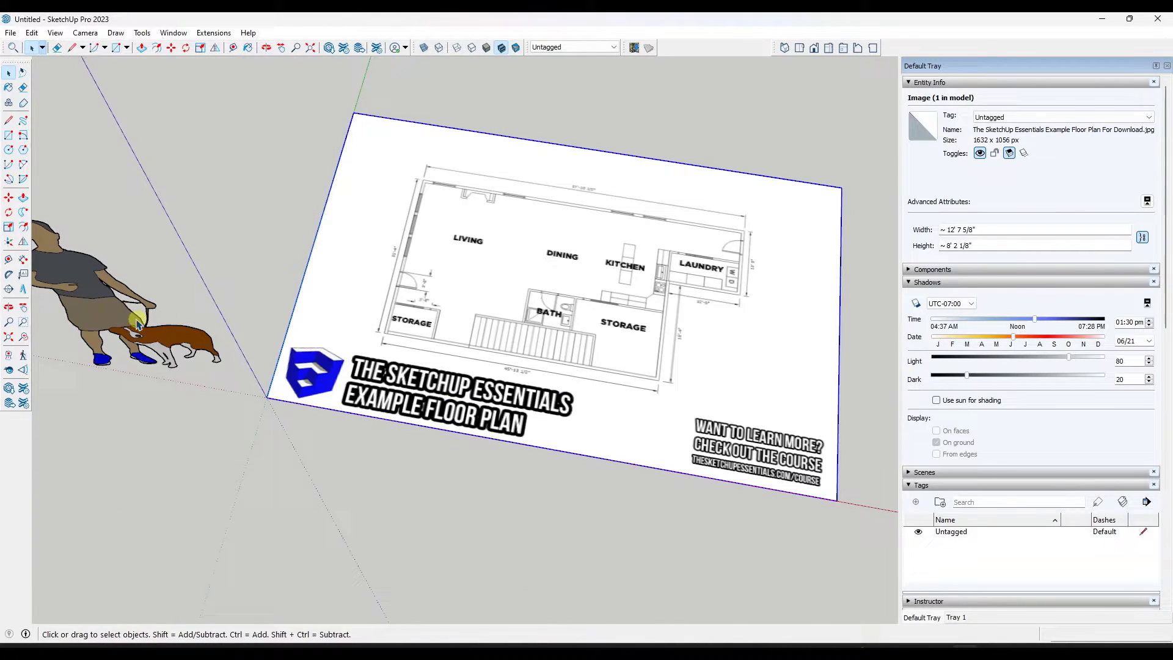
middle_drag(548, 505, 538, 305)
scroll(672, 344, down, 2)
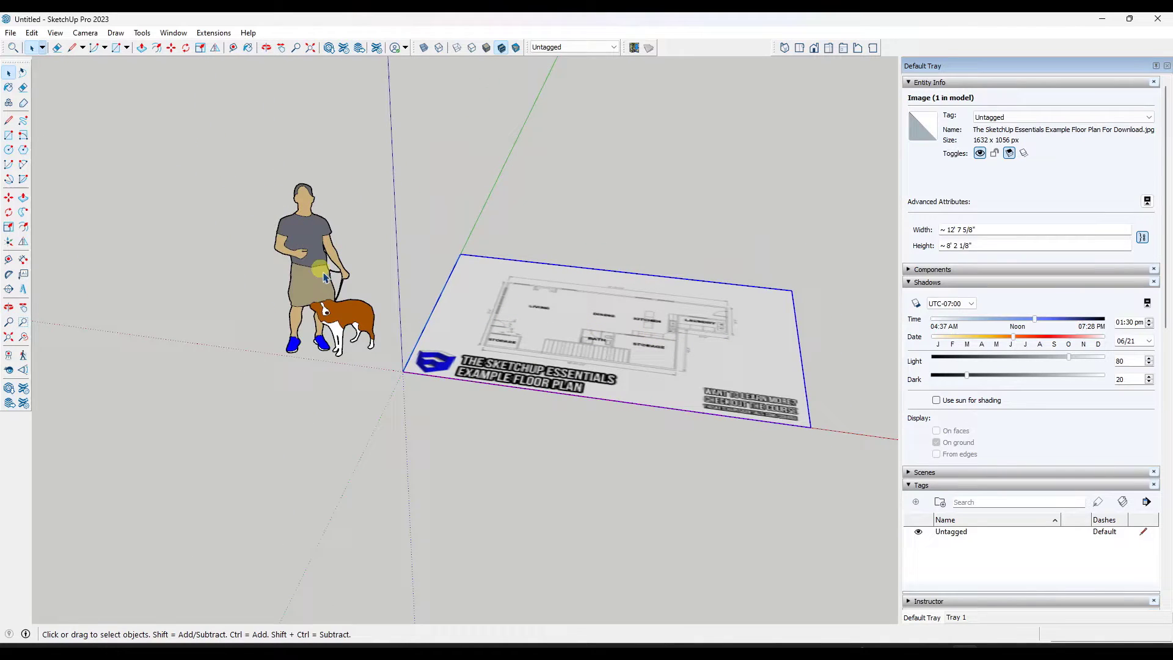
scroll(636, 345, up, 5)
scroll(634, 361, up, 2)
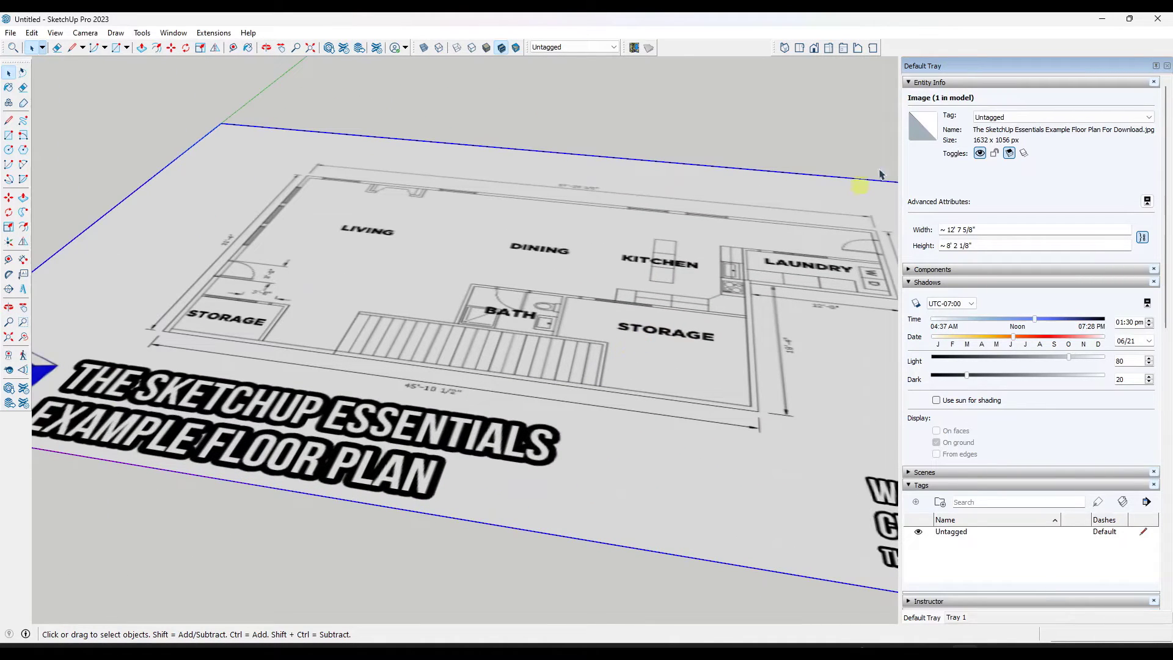
Explode the floor plan image and make a group from the resulting geometry
right_click(421, 356)
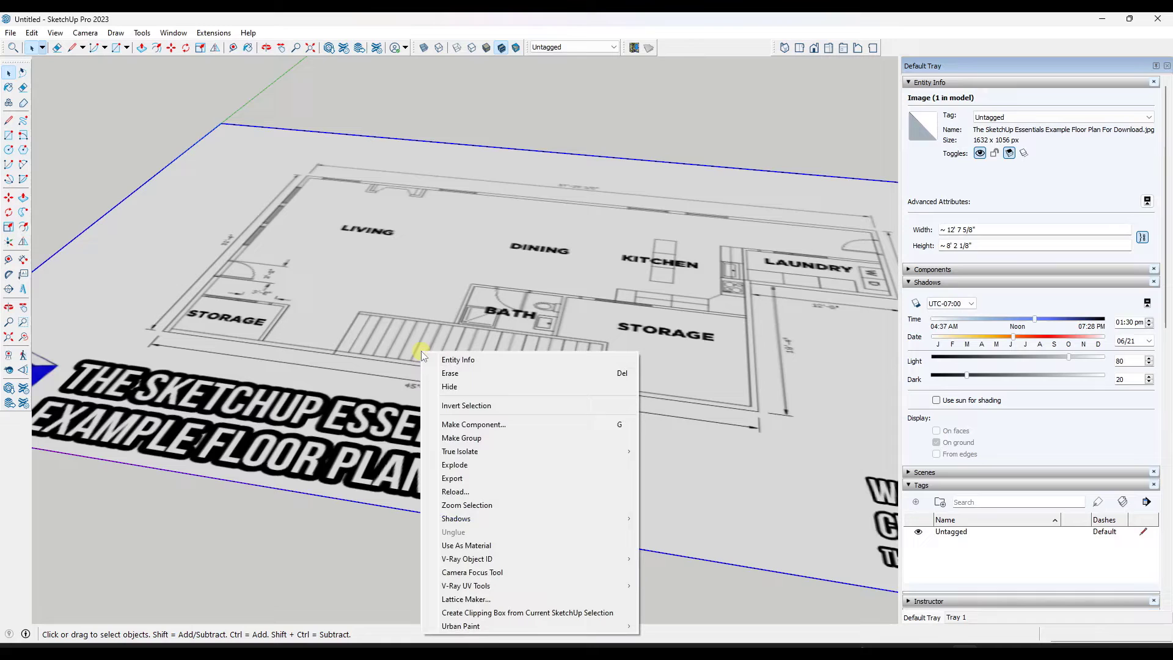
click(471, 465)
scroll(472, 463, down, 5)
right_click(492, 357)
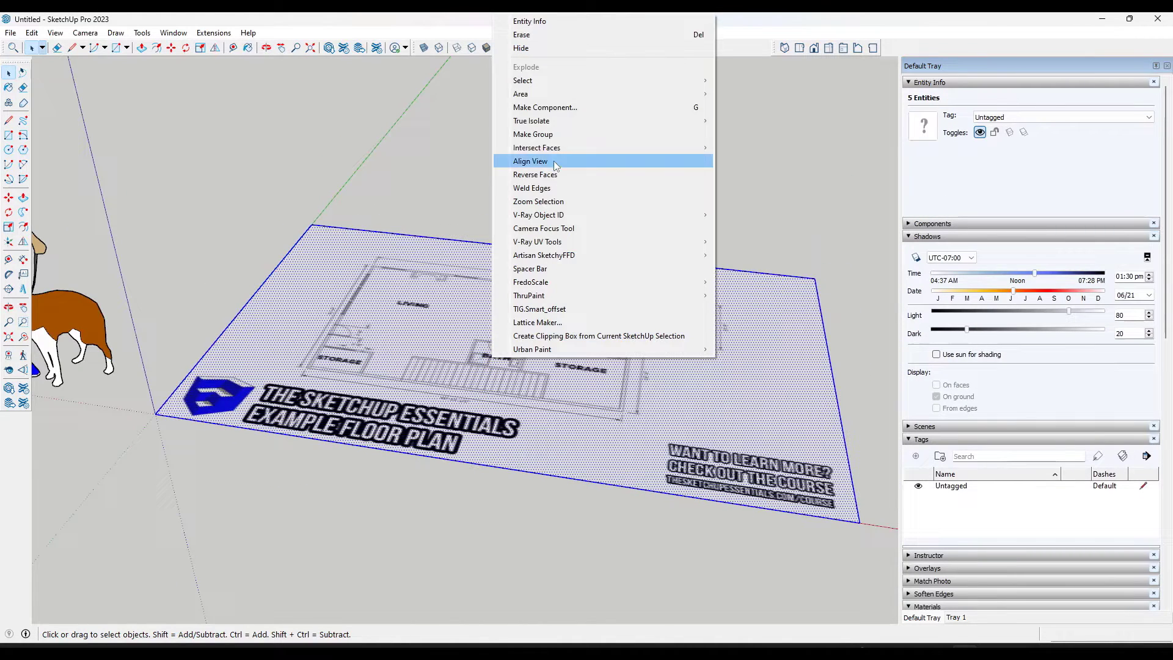
click(533, 134)
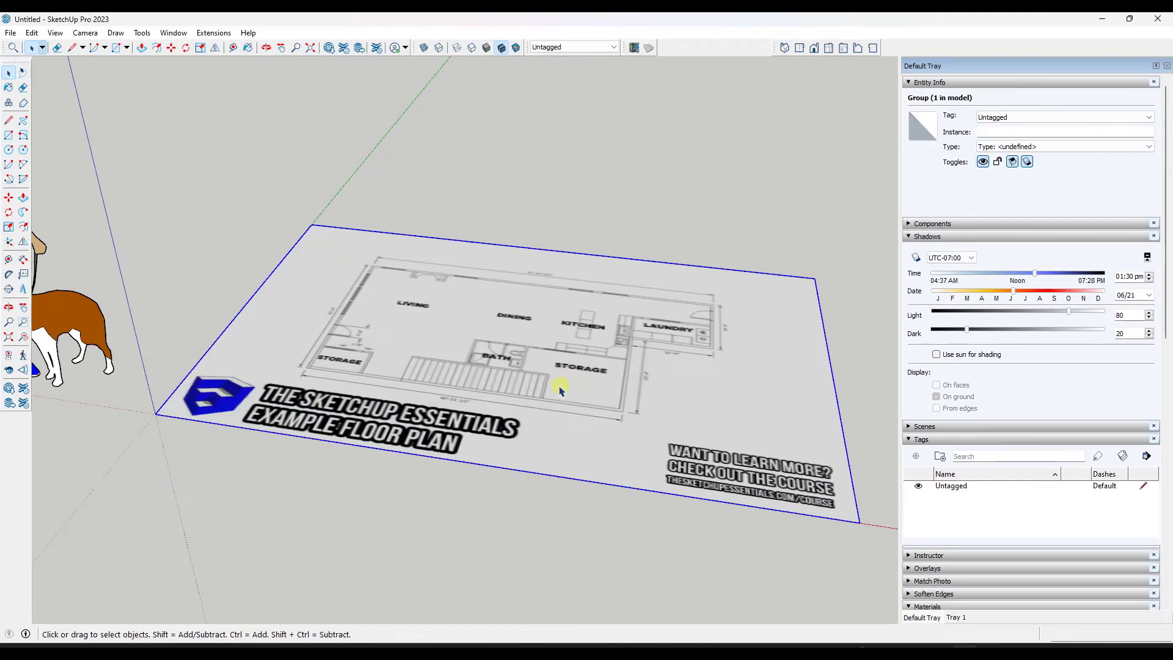
Open the floor plan group for editing and show it in the top view
double_click(514, 374)
middle_drag(515, 374, 479, 445)
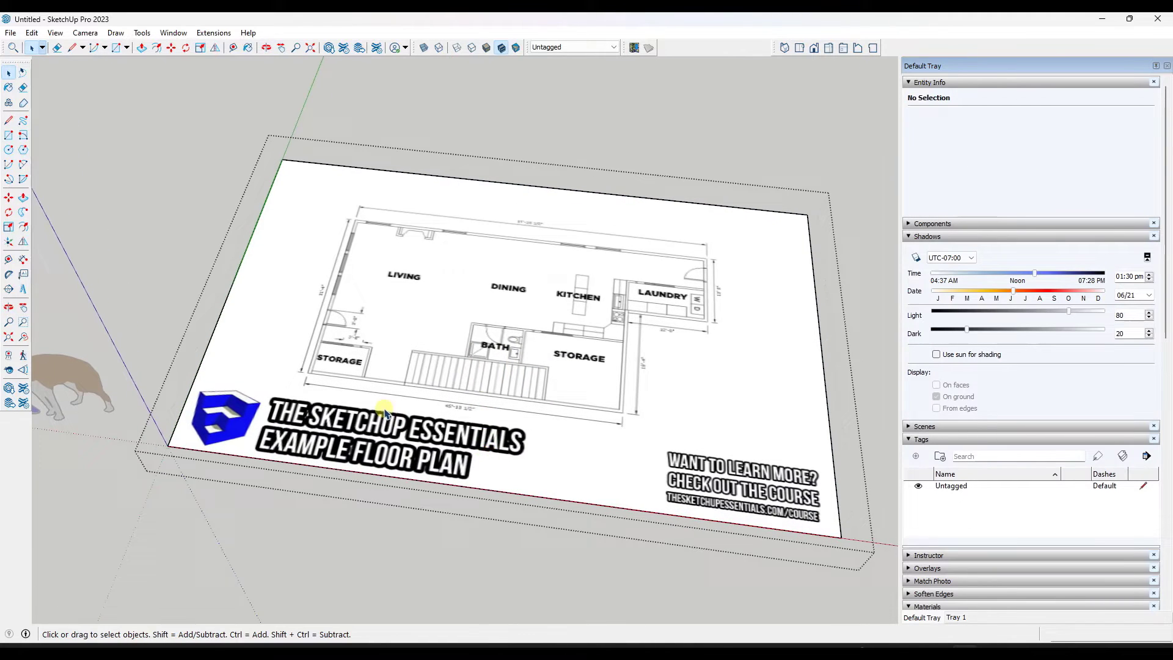
click(799, 48)
scroll(318, 458, up, 4)
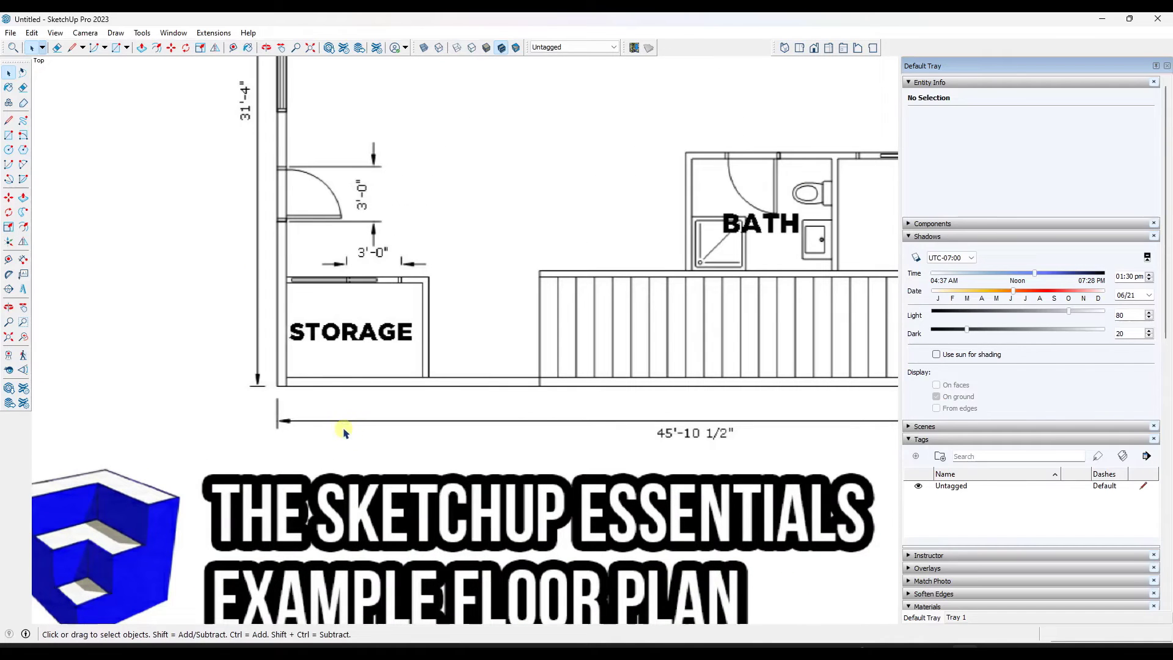
Measure the exterior wall dimensioned 45'-10 1/2" with the Tape Measure, from the outer storage corner by the logo to its far outer corner
click(232, 48)
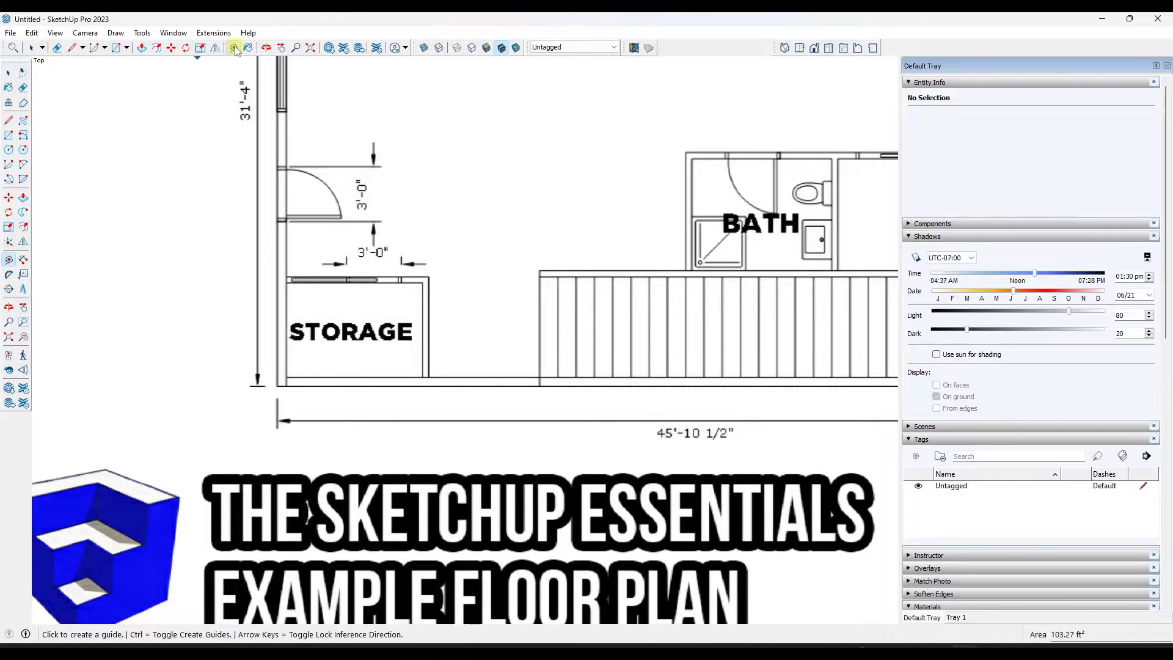
scroll(284, 374, up, 3)
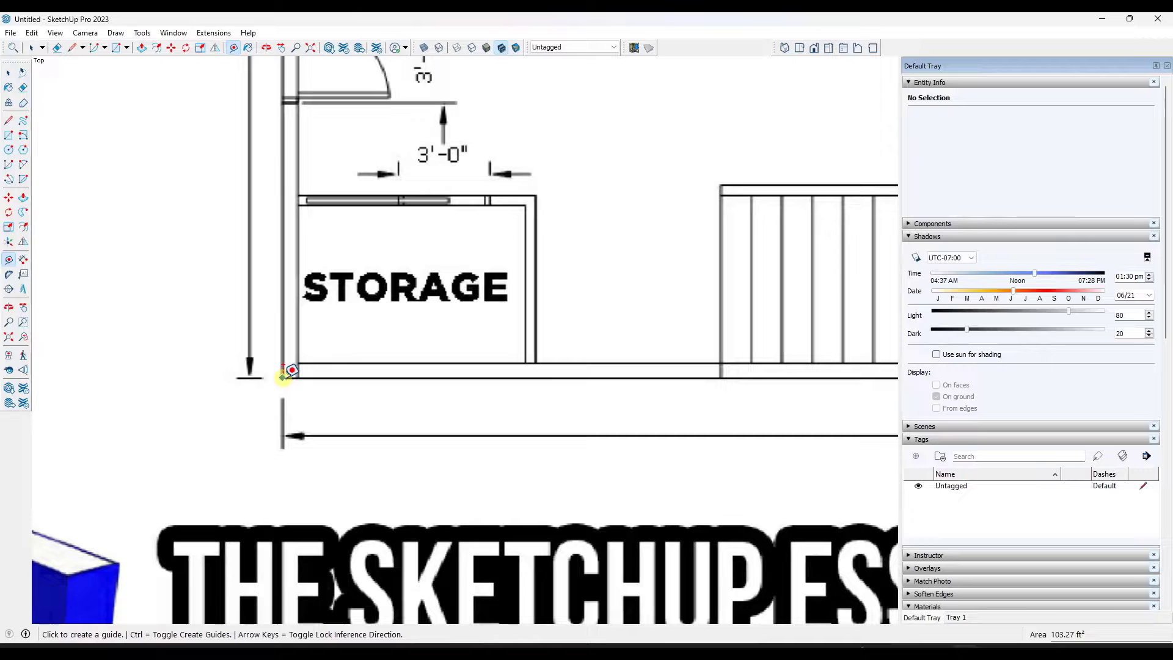
scroll(292, 371, up, 3)
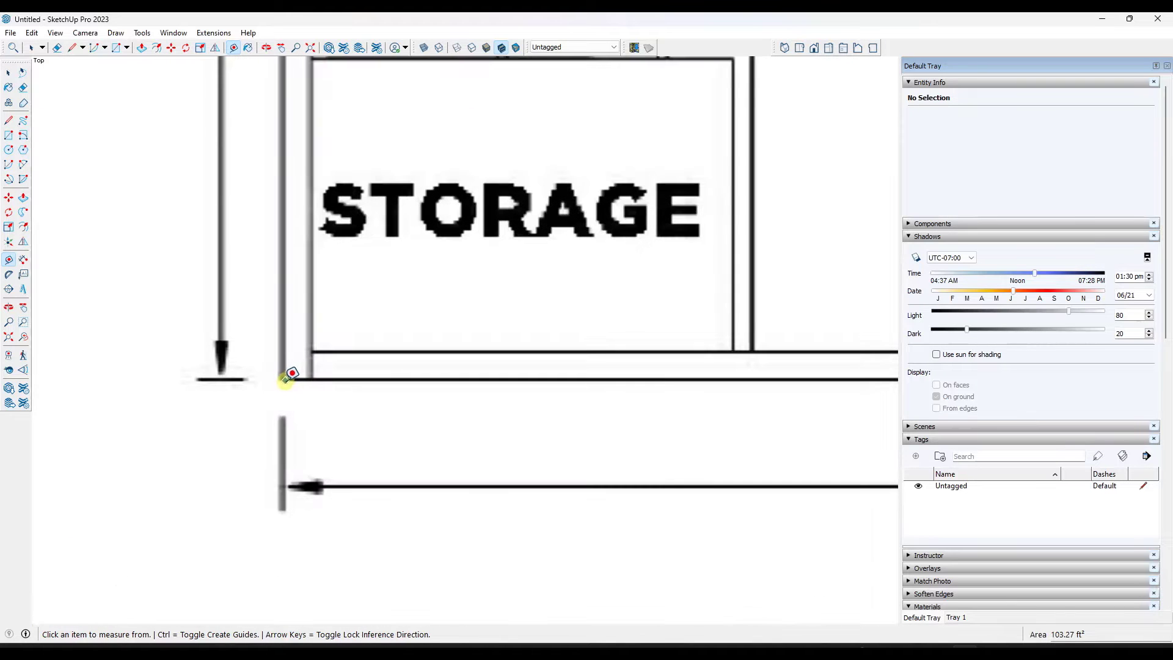
scroll(283, 375, up, 2)
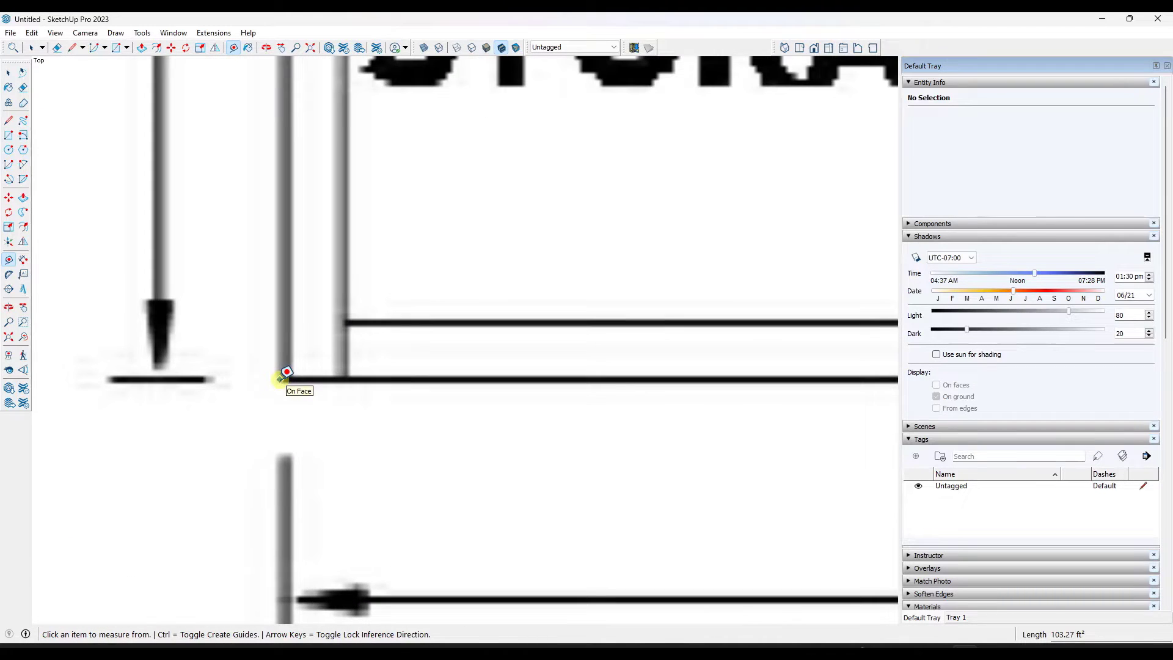
click(283, 375)
scroll(283, 375, down, 4)
scroll(283, 377, down, 5)
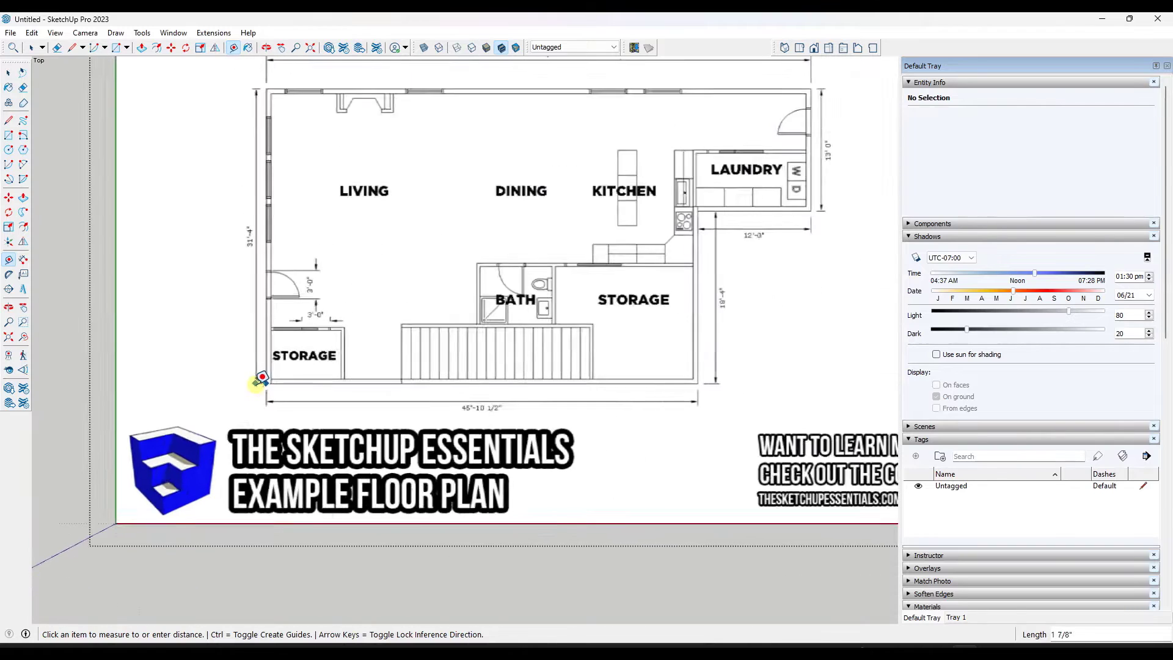
scroll(565, 373, up, 2)
scroll(679, 383, up, 4)
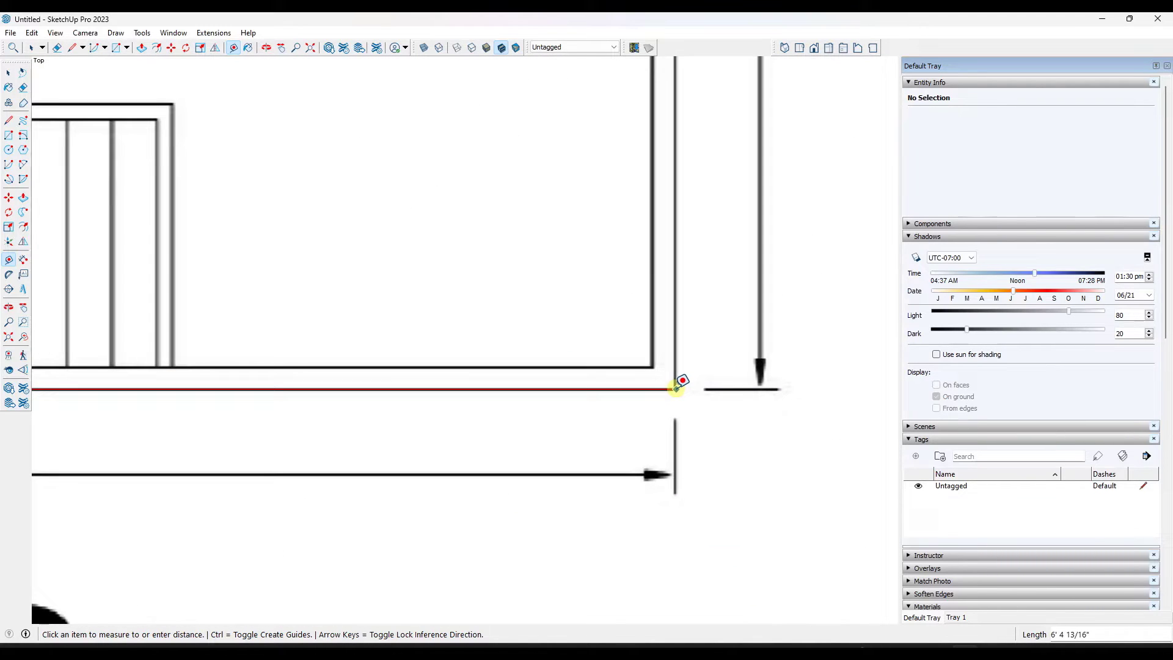
scroll(675, 387, up, 4)
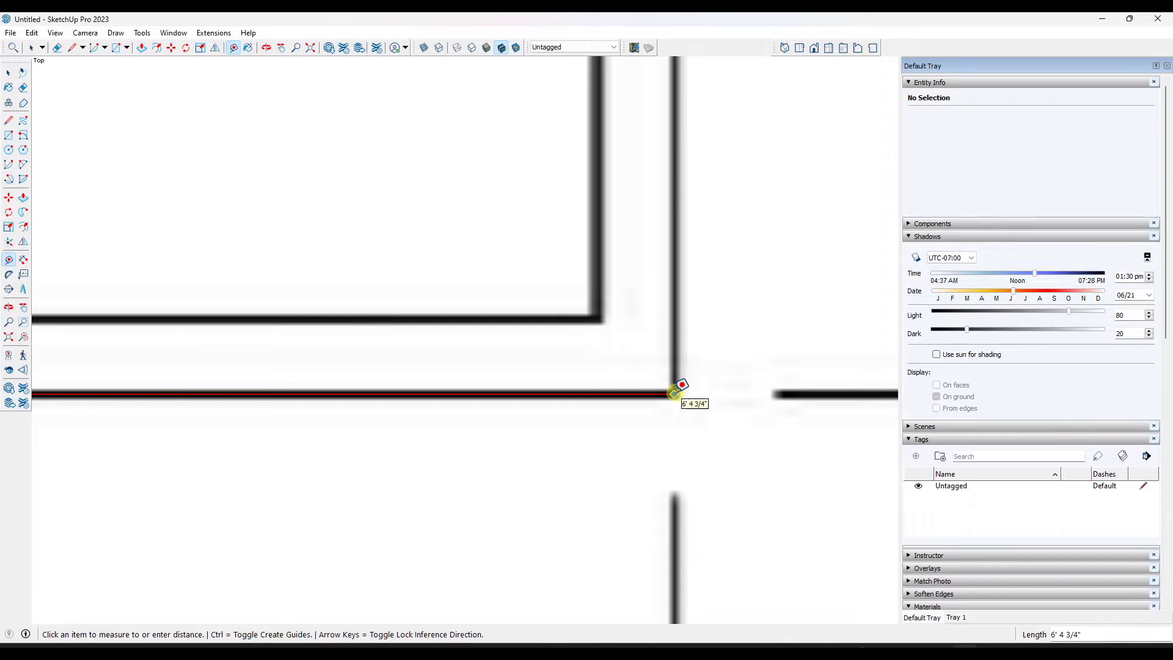
click(677, 392)
scroll(675, 384, down, 3)
scroll(663, 366, down, 4)
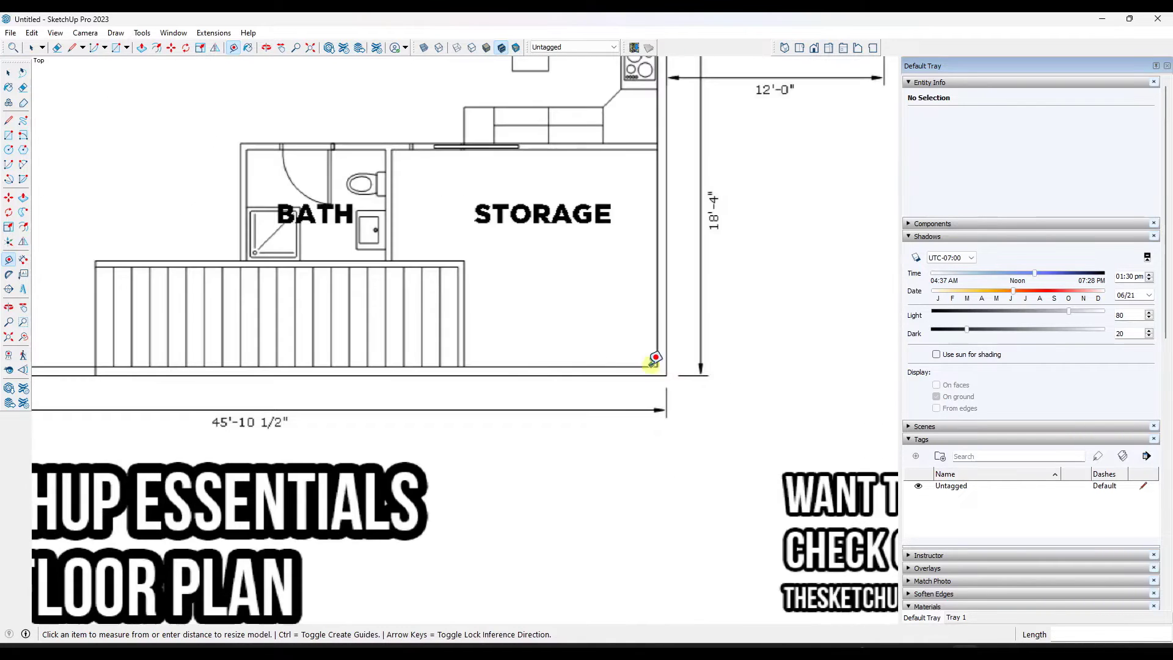
Resize the active group by setting the measured wall length to 45'10.5, and leave the group
text(45'10.5)
key(Return)
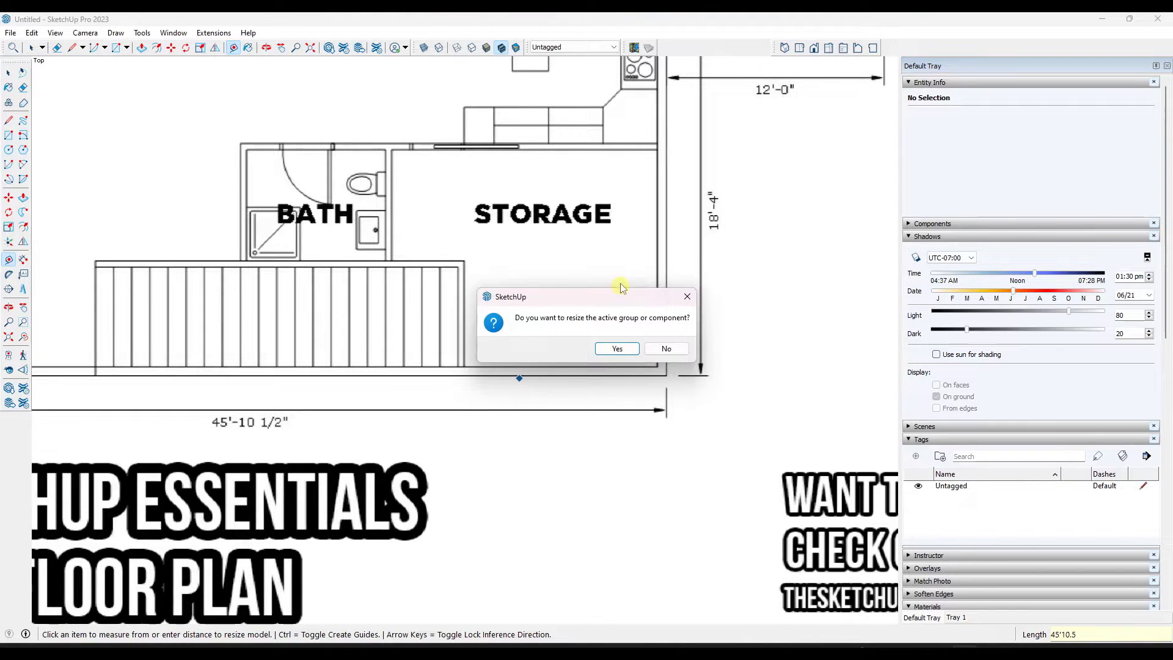
click(617, 349)
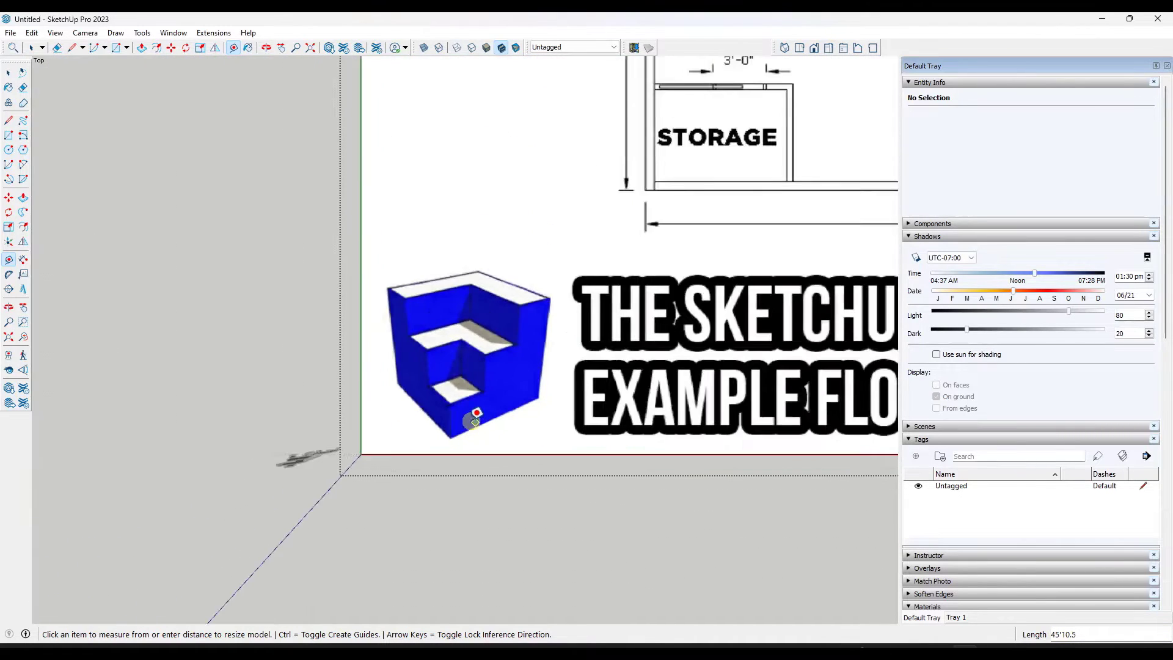
scroll(269, 416, down, 5)
middle_drag(529, 489, 498, 379)
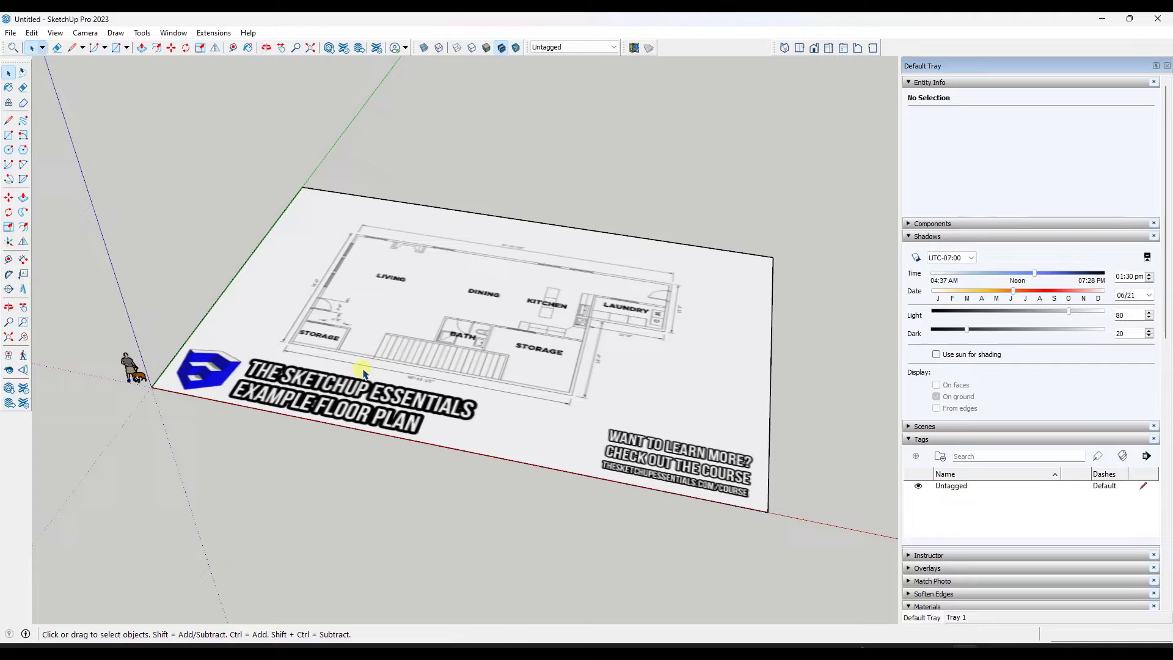
Trace the outer edge of the exterior walls with the Line tool as a closed outline, starting at the storage corner near the logo
scroll(289, 348, up, 5)
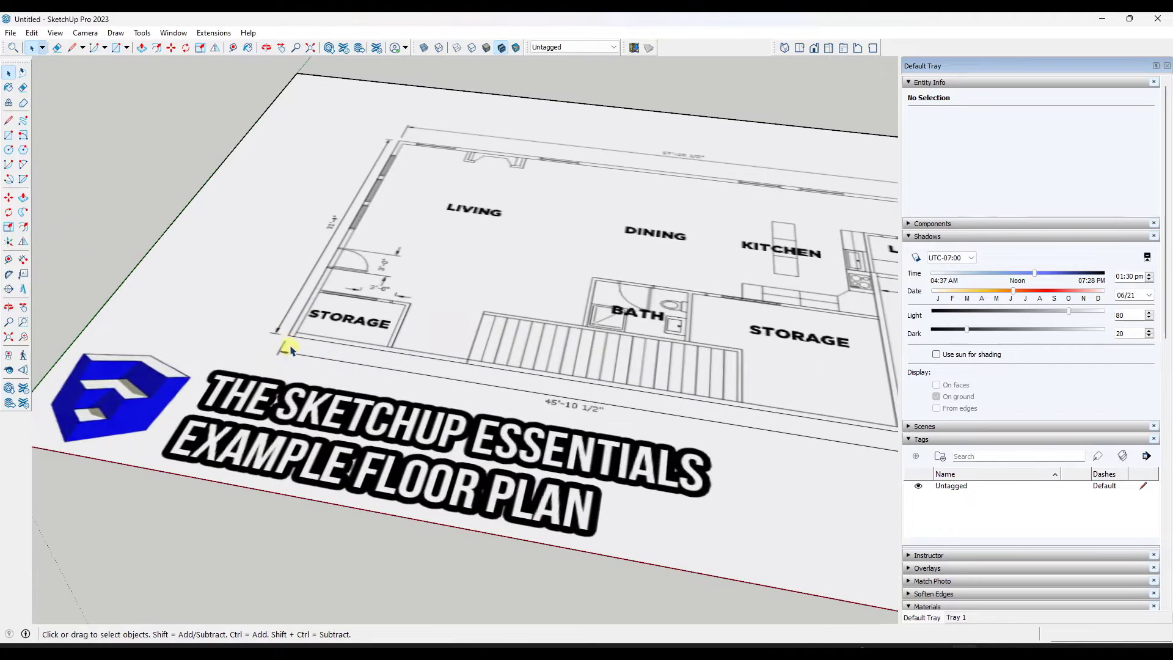
middle_drag(289, 348, 370, 427)
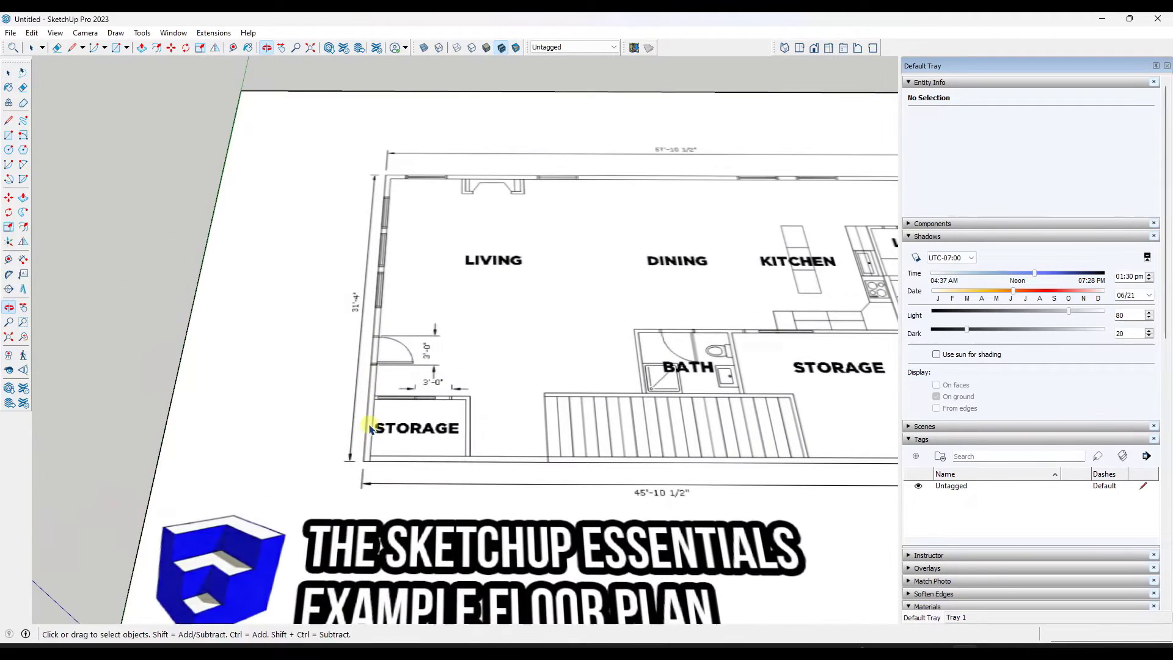
key(l)
scroll(351, 482, up, 5)
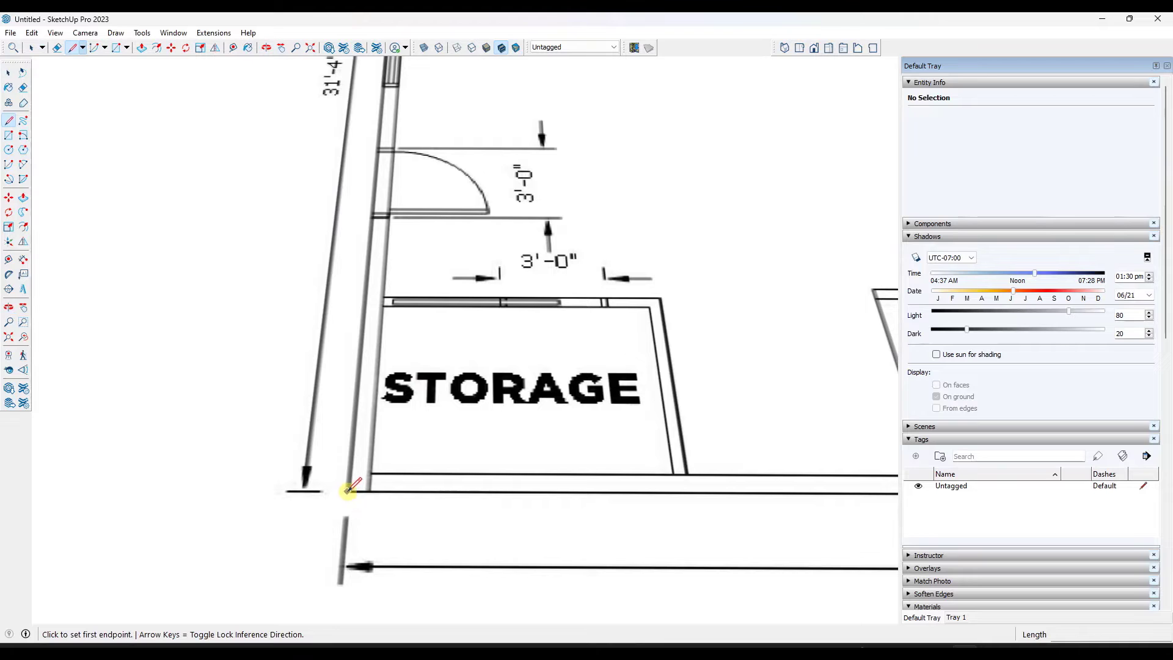
click(350, 489)
scroll(349, 489, down, 5)
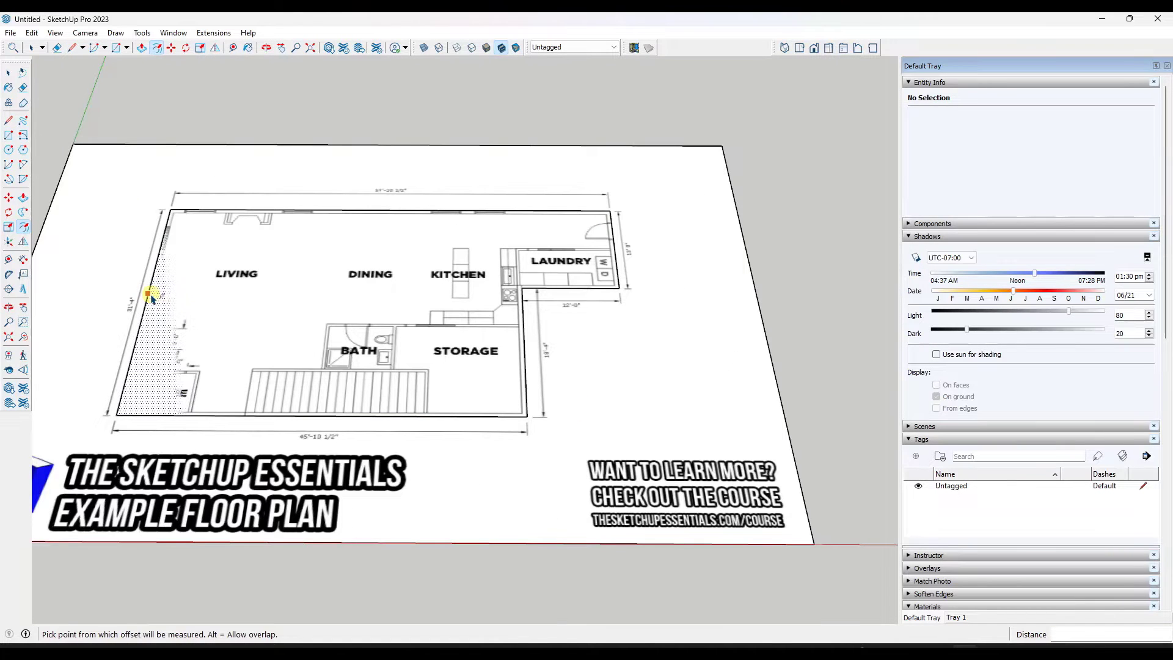
Offset the building outline 6 inches inward and delete the inner face, leaving only the exterior wall thickness
click(153, 296)
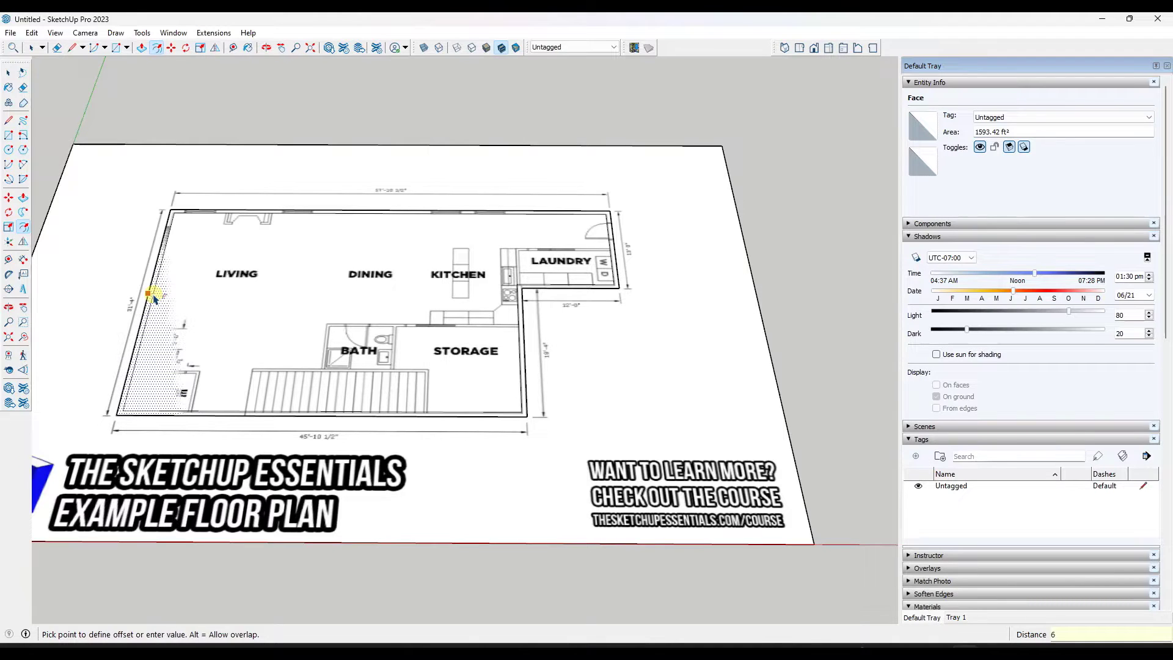
key(Return)
key(space)
key(Delete)
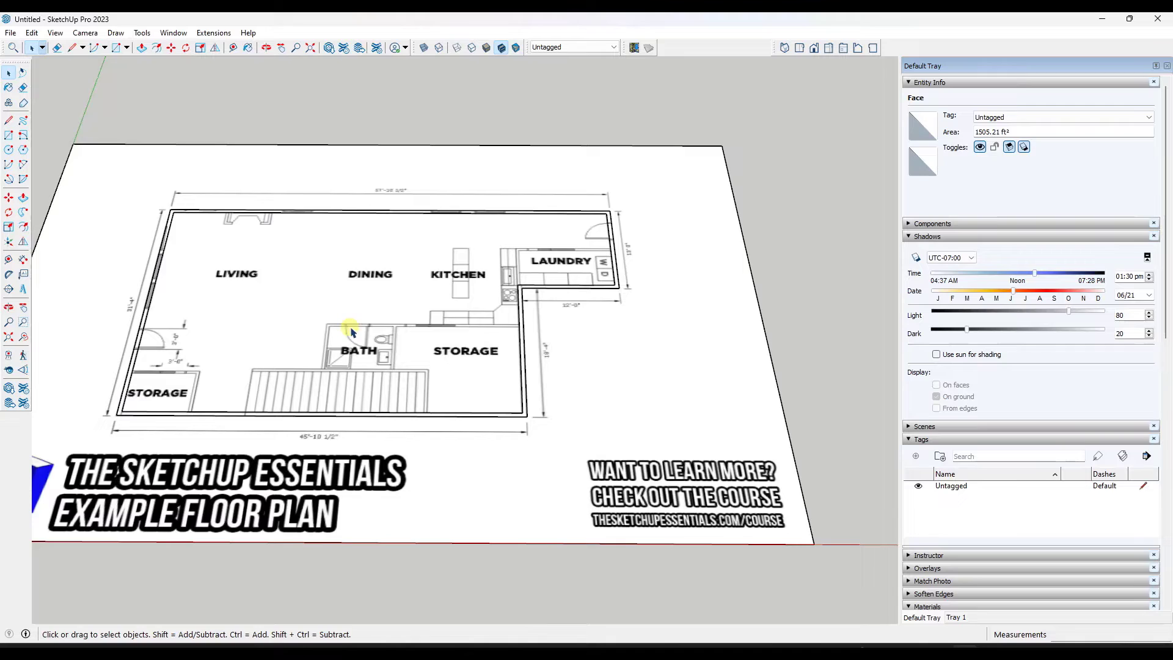
Extrude the exterior wall outline upward with Push/Pull to form freestanding 3D walls around the floor plan
middle_drag(424, 390, 250, 223)
scroll(473, 354, up, 1)
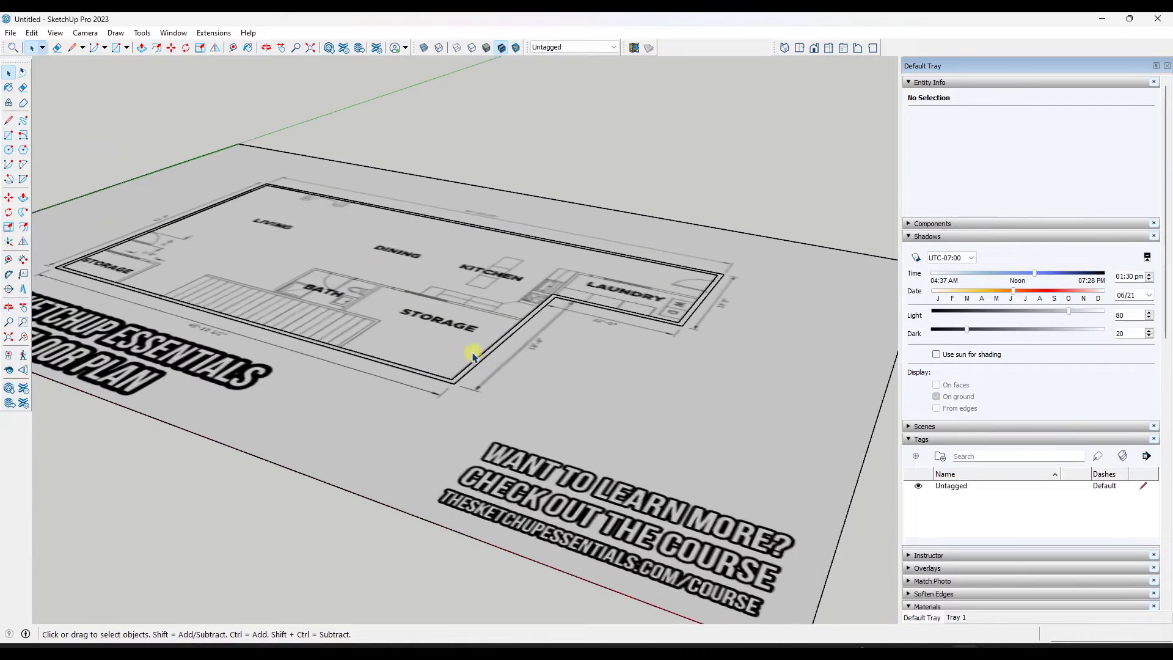
scroll(474, 373, up, 1)
key(p)
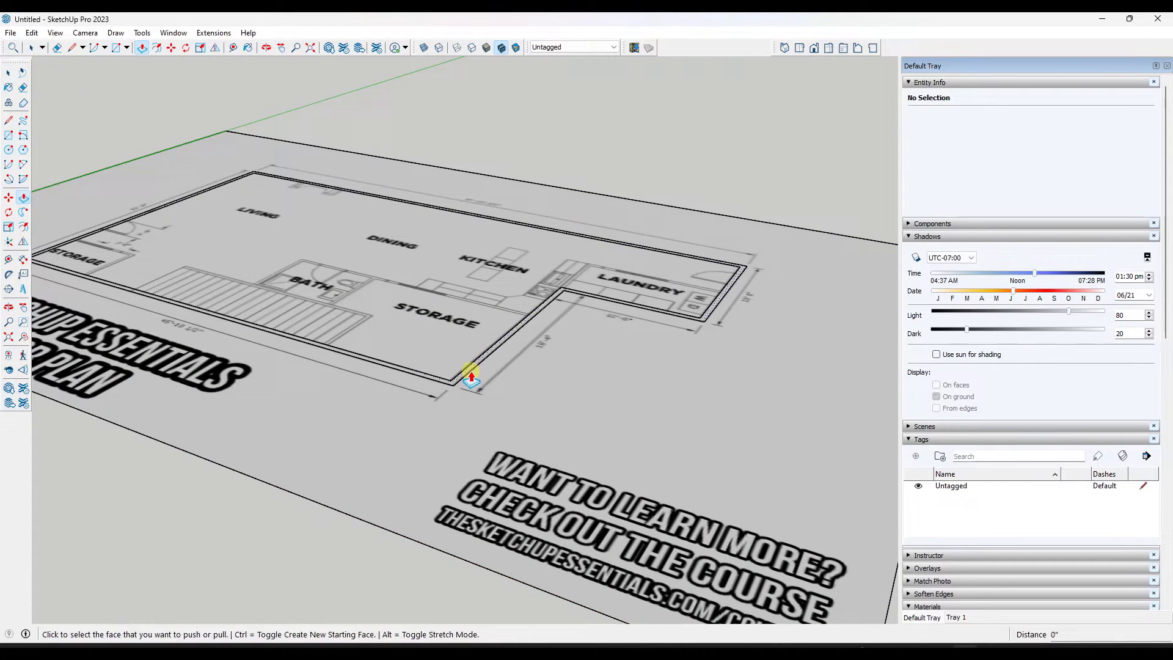
click(470, 370)
click(464, 289)
key(space)
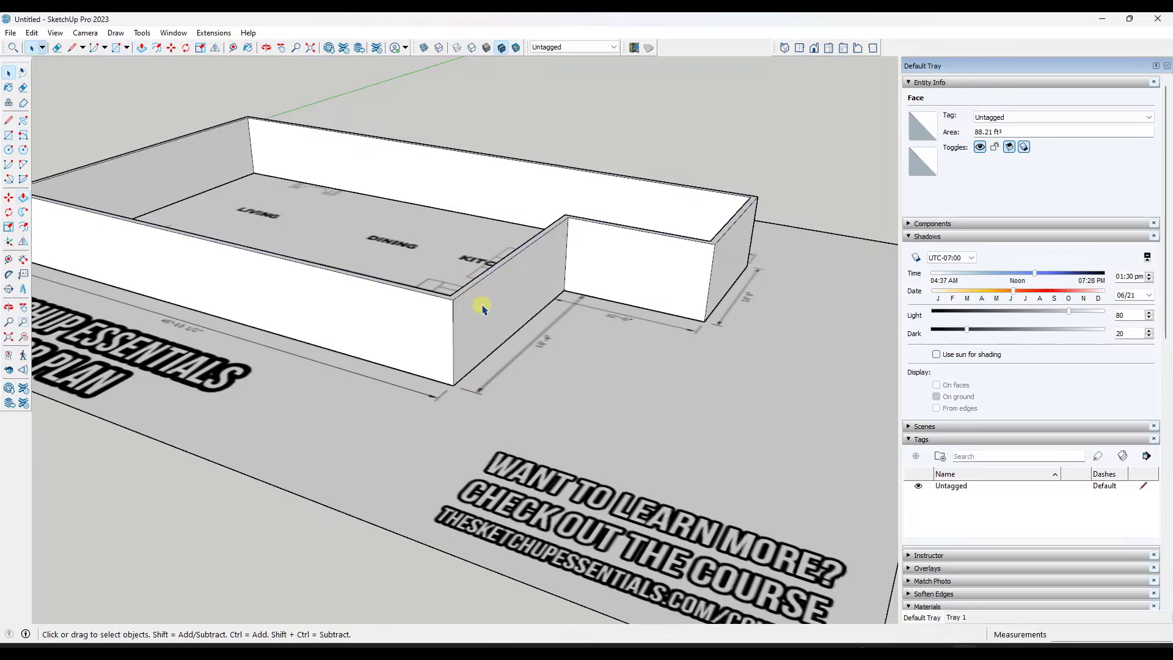
Select all connected geometry of the extruded exterior walls and make it a group
scroll(483, 295, down, 3)
triple_click(482, 296)
right_click(482, 297)
click(532, 422)
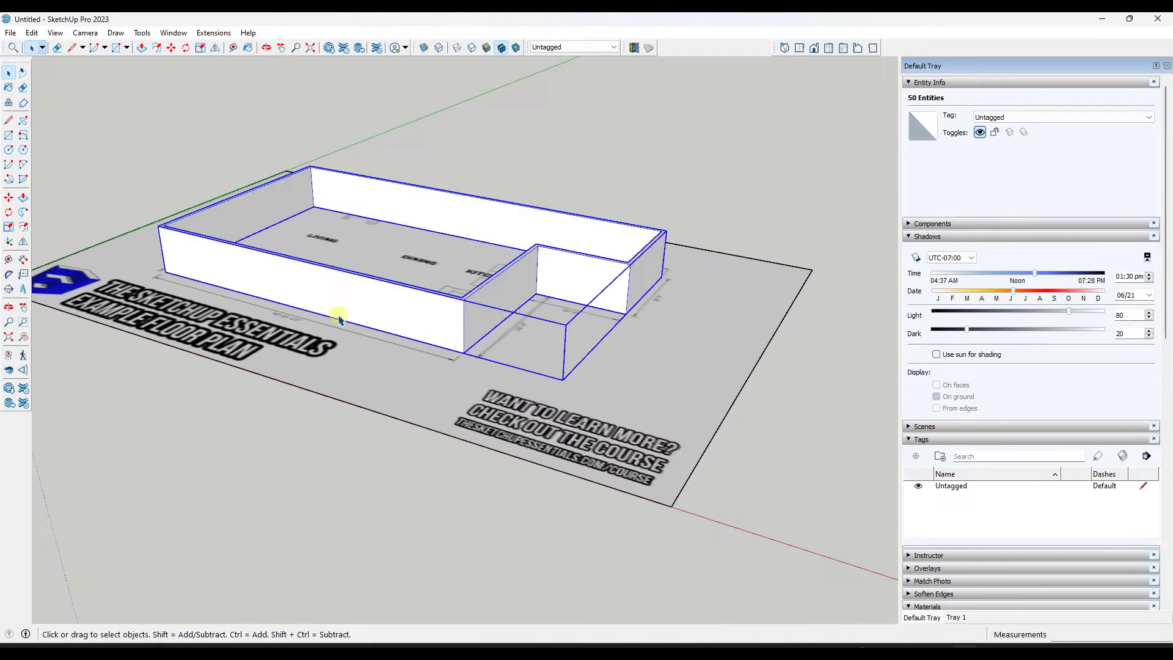
Open and close the exterior wall group several times to examine whether the grouped floor plan stays displayed during editing
middle_drag(340, 317, 767, 387)
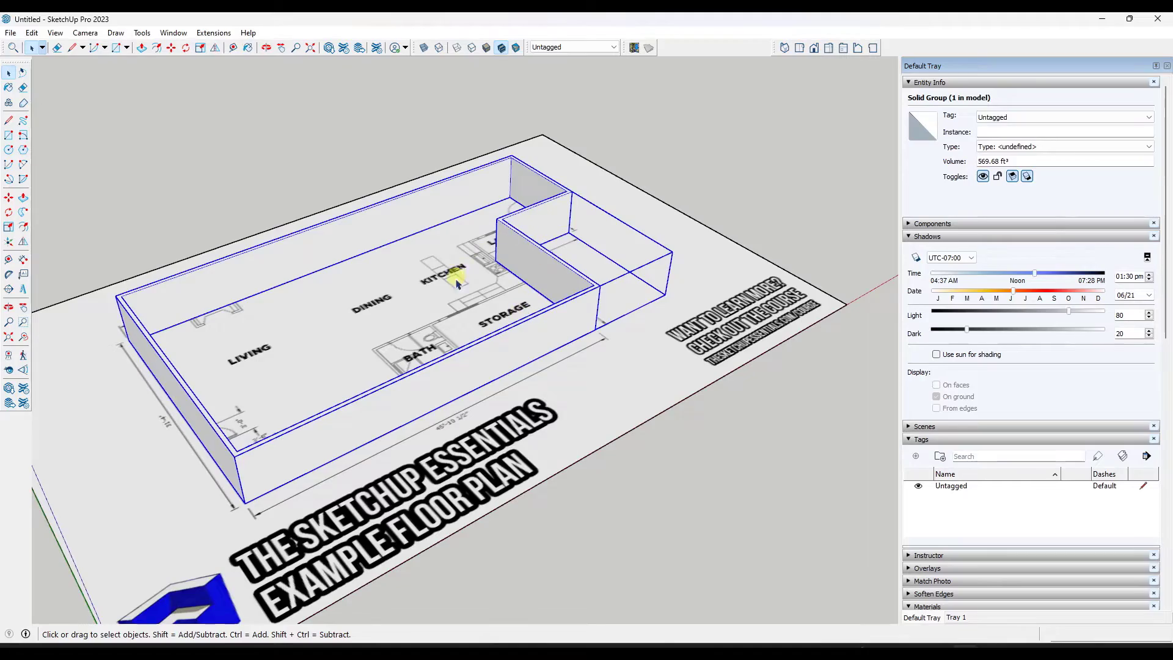
middle_drag(456, 283, 549, 352)
scroll(389, 262, up, 3)
double_click(435, 251)
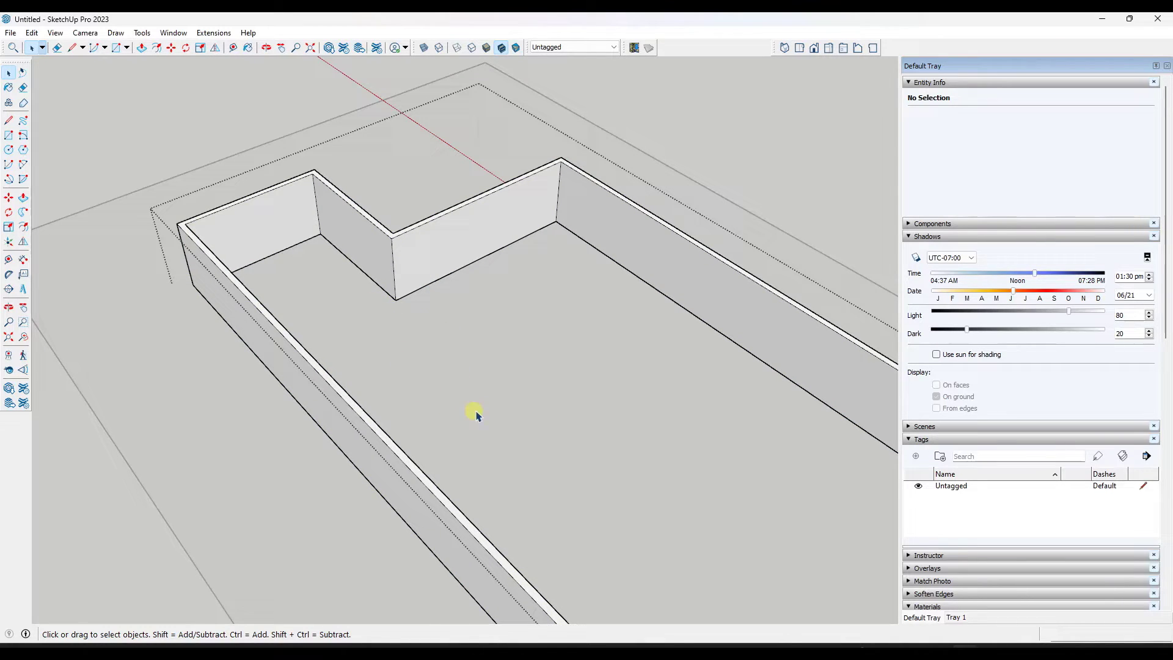
click(623, 103)
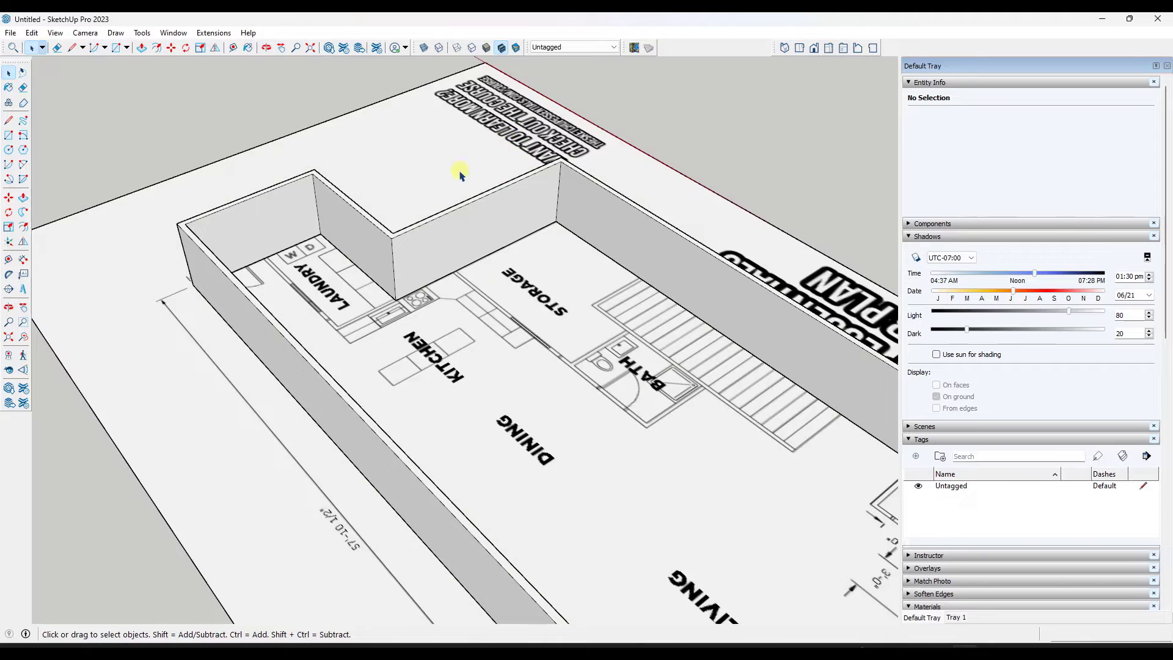
double_click(439, 266)
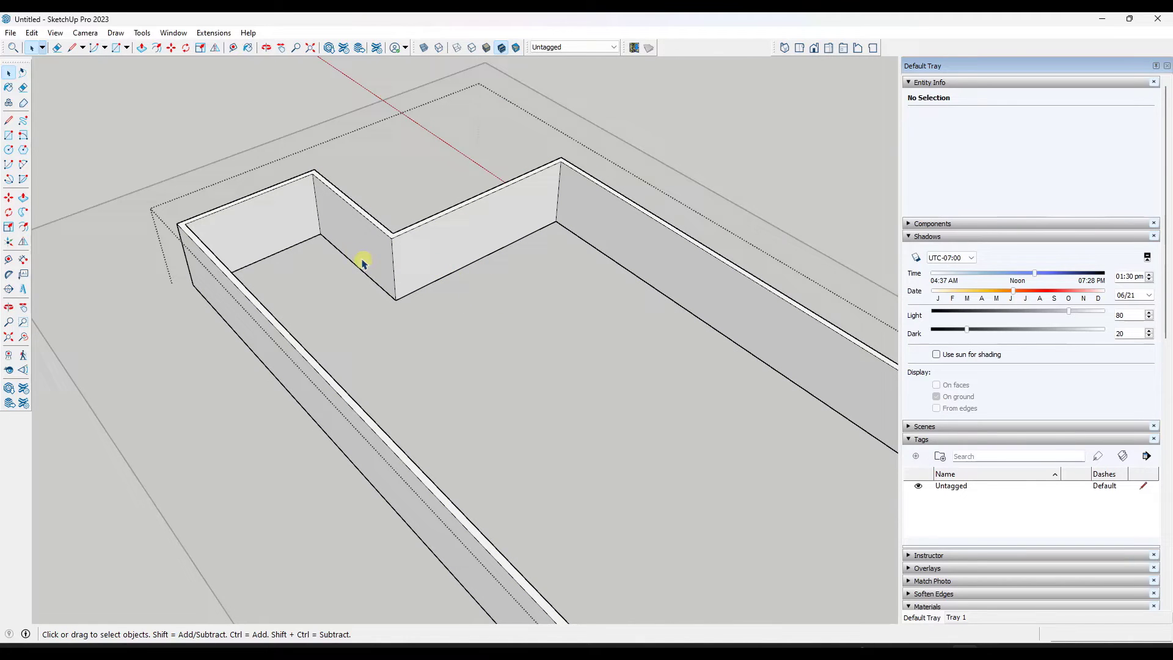
scroll(470, 263, up, 2)
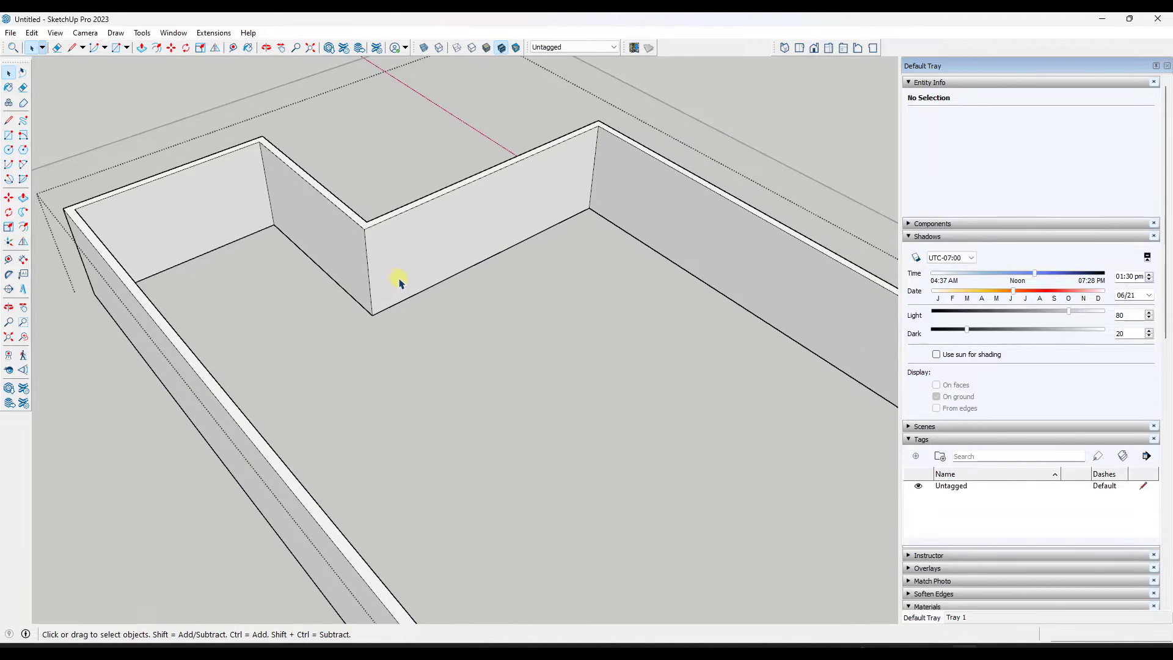
click(705, 77)
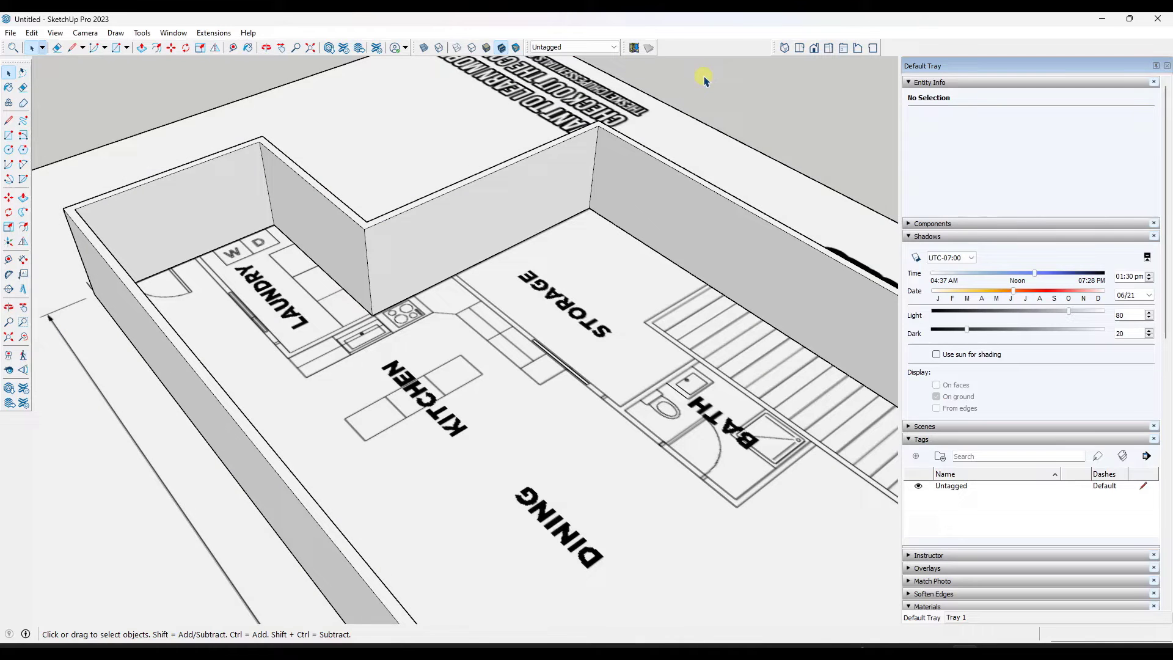
scroll(182, 255, down, 2)
middle_drag(345, 334, 189, 328)
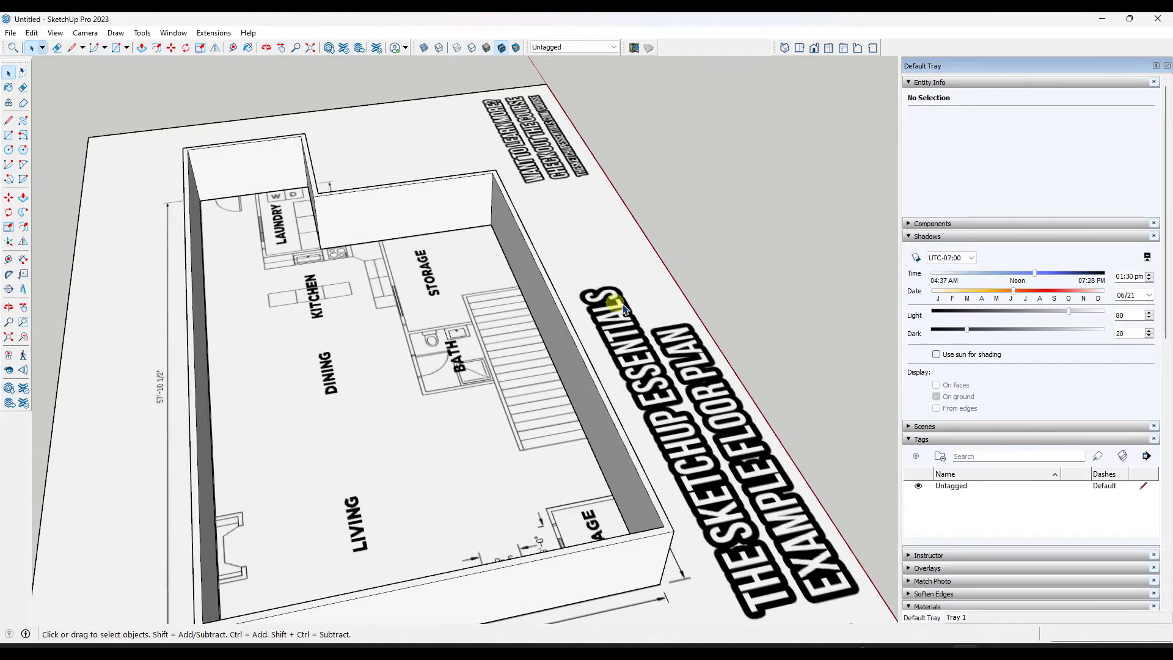
double_click(343, 201)
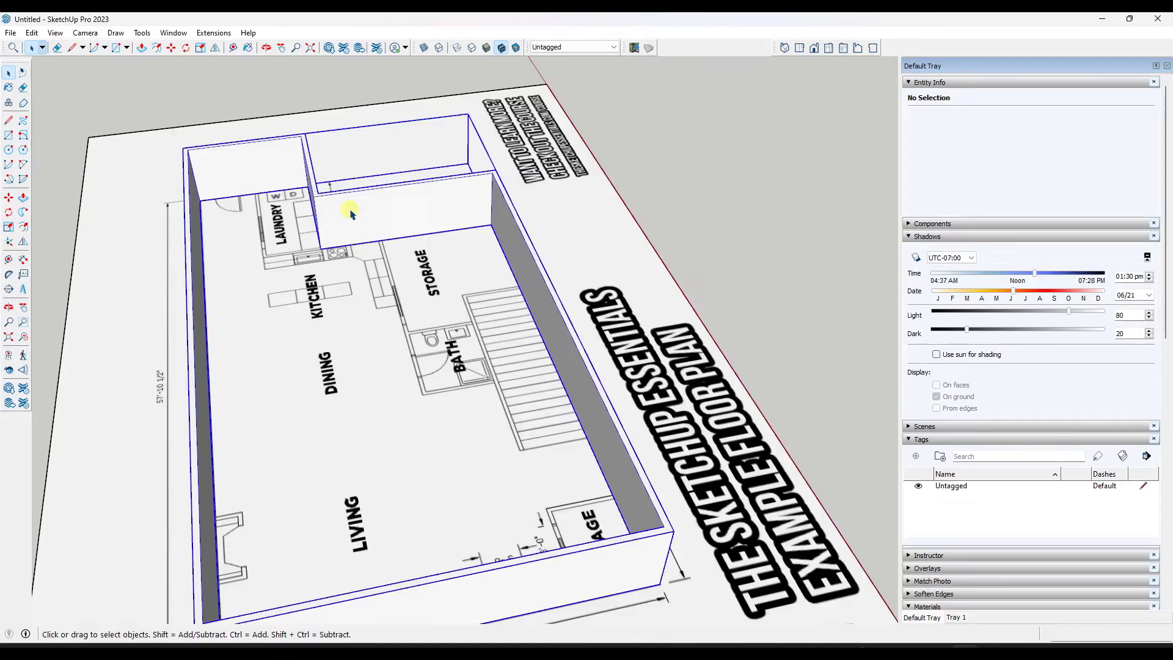
click(670, 179)
scroll(691, 290, down, 3)
middle_drag(691, 290, 214, 322)
middle_drag(463, 350, 411, 328)
key(space)
scroll(407, 294, down, 3)
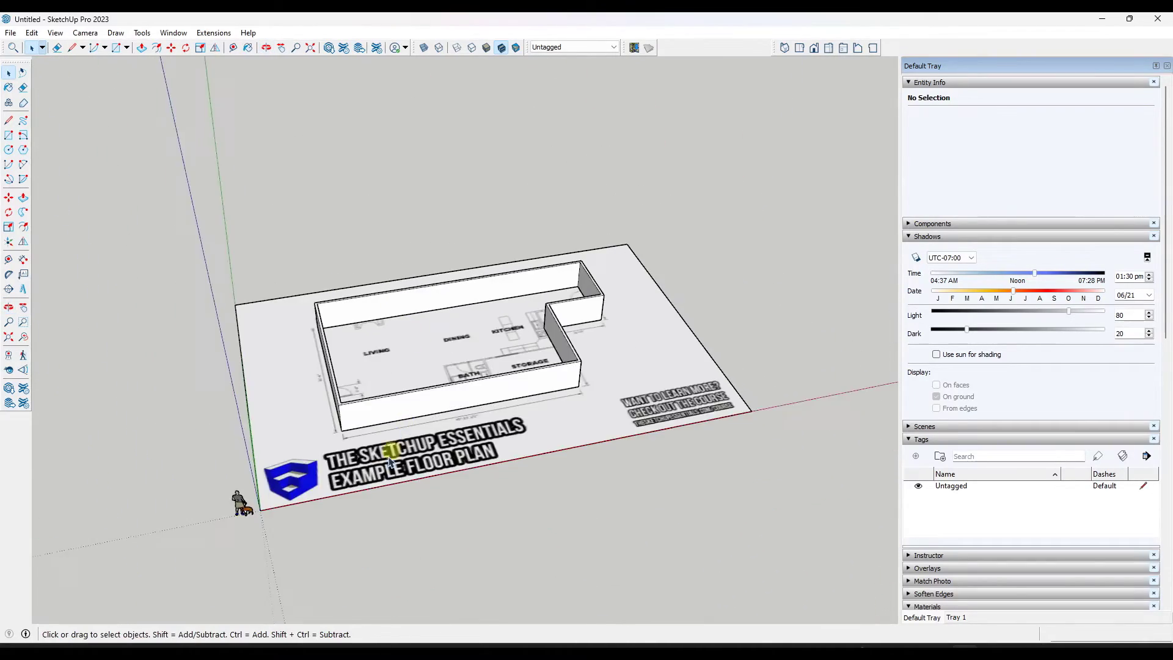
scroll(397, 379, up, 4)
middle_drag(405, 395, 408, 445)
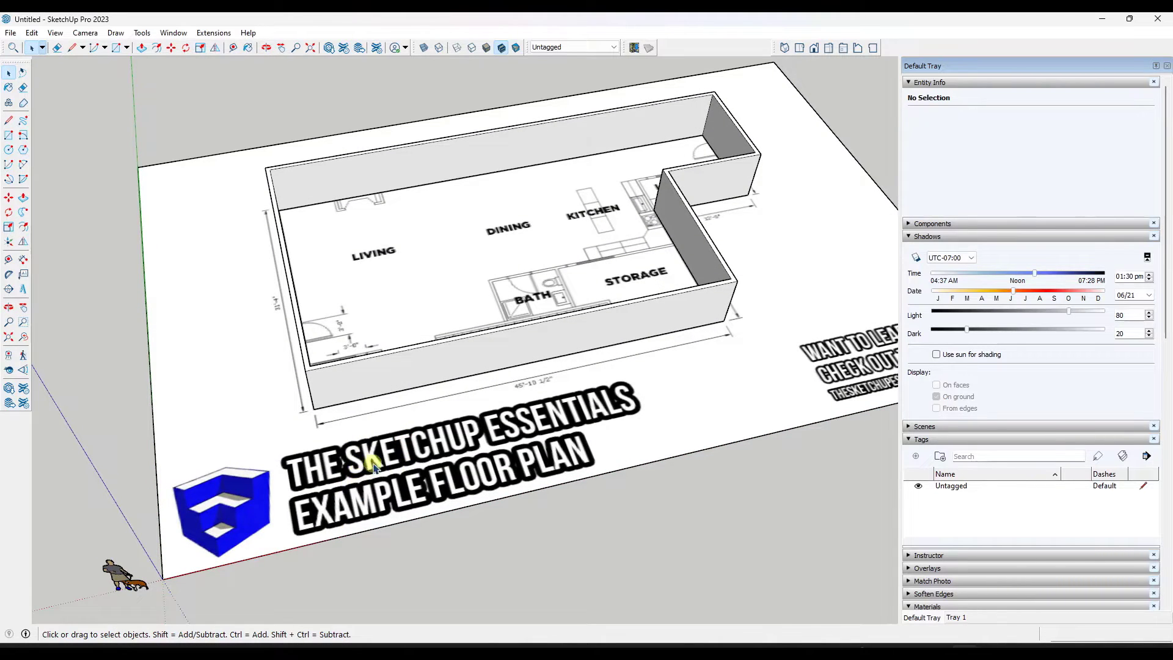
Import the floor plan image again and place a freehand-sized copy behind the existing plan
scroll(330, 445, down, 3)
click(10, 32)
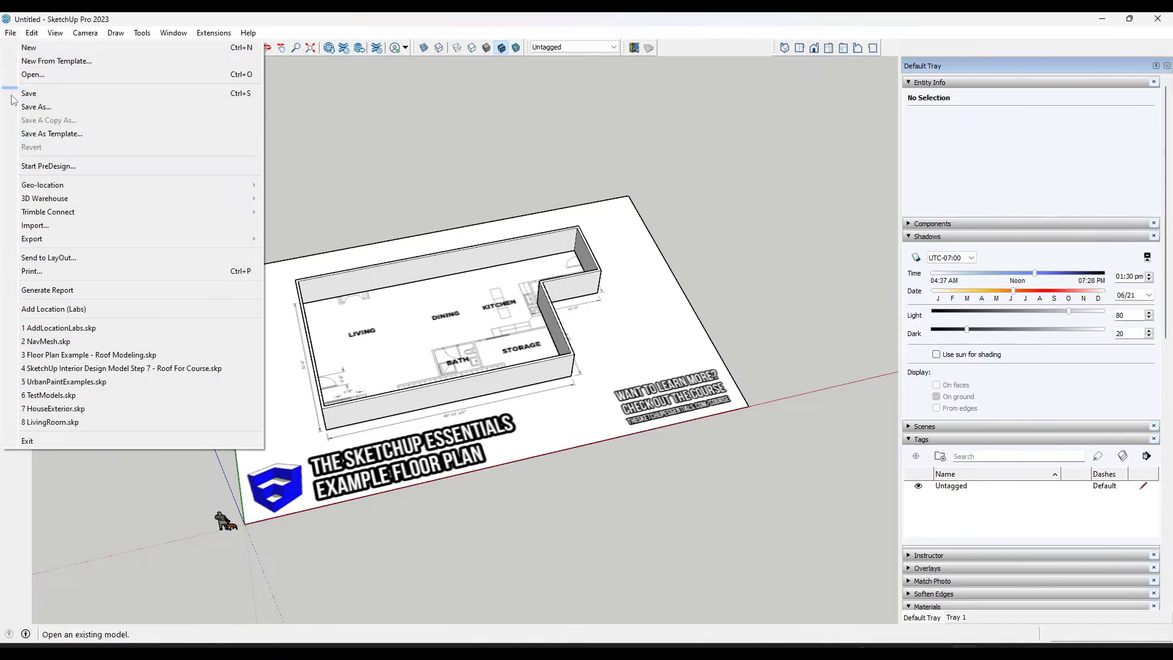
click(55, 225)
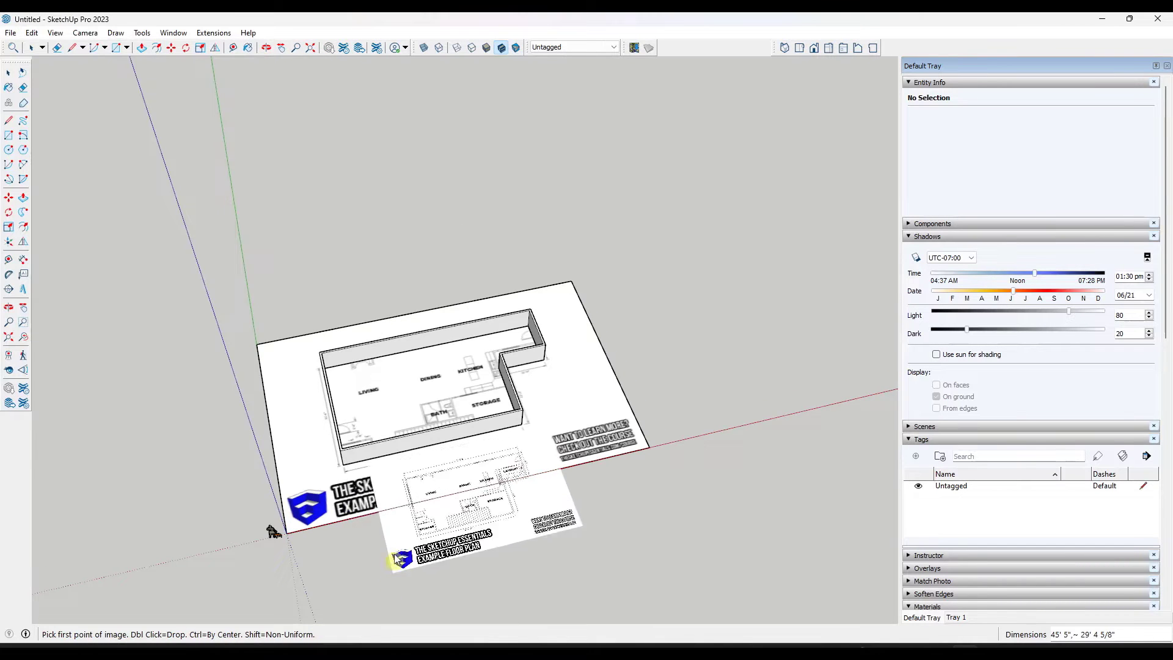
scroll(397, 559, down, 3)
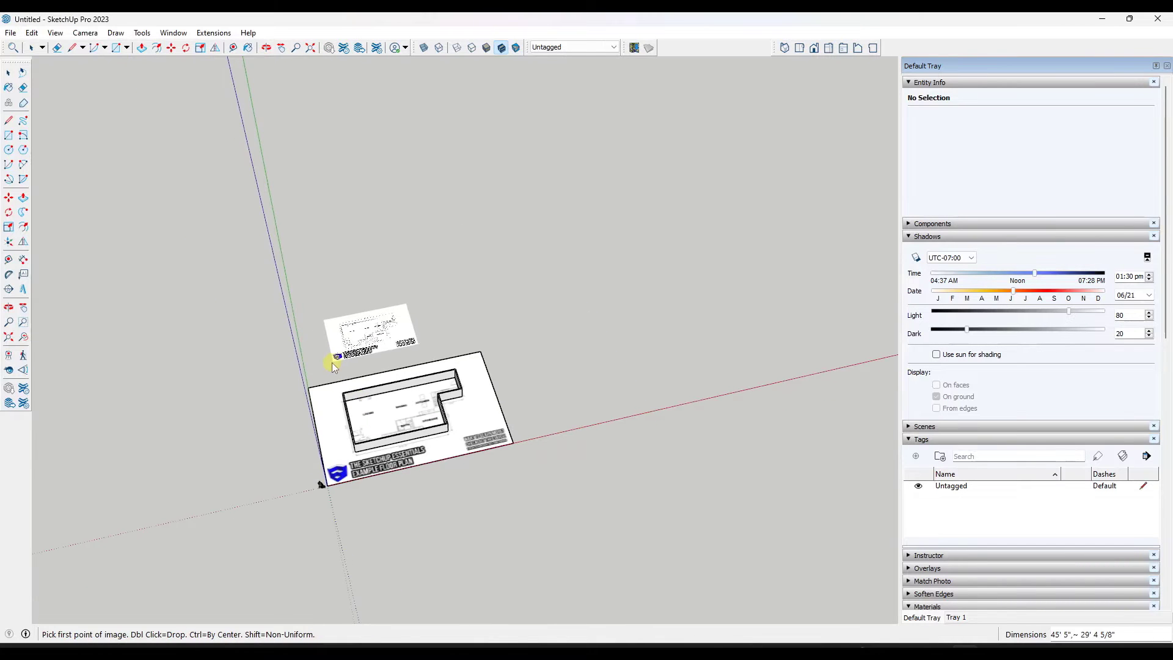
click(324, 367)
click(461, 310)
scroll(408, 344, up, 2)
middle_drag(407, 339, 351, 419)
scroll(351, 419, up, 2)
Enter and leave the exterior wall group to compare how the imported image and the grouped floor plan are displayed
double_click(337, 405)
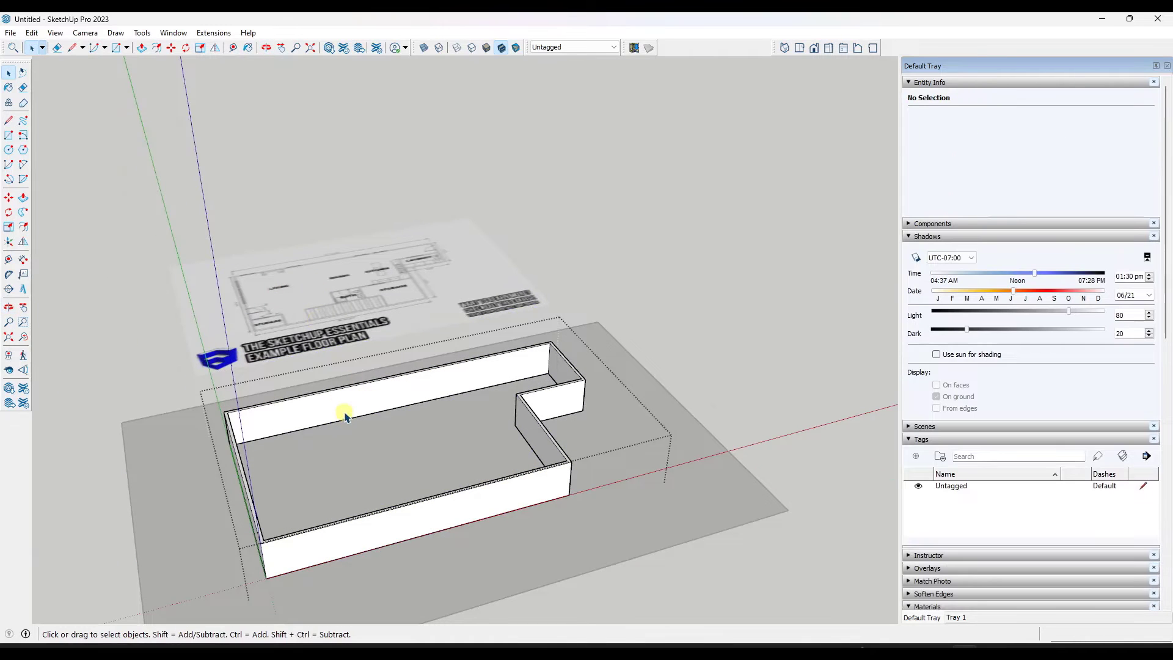
scroll(254, 302, up, 4)
scroll(271, 328, down, 4)
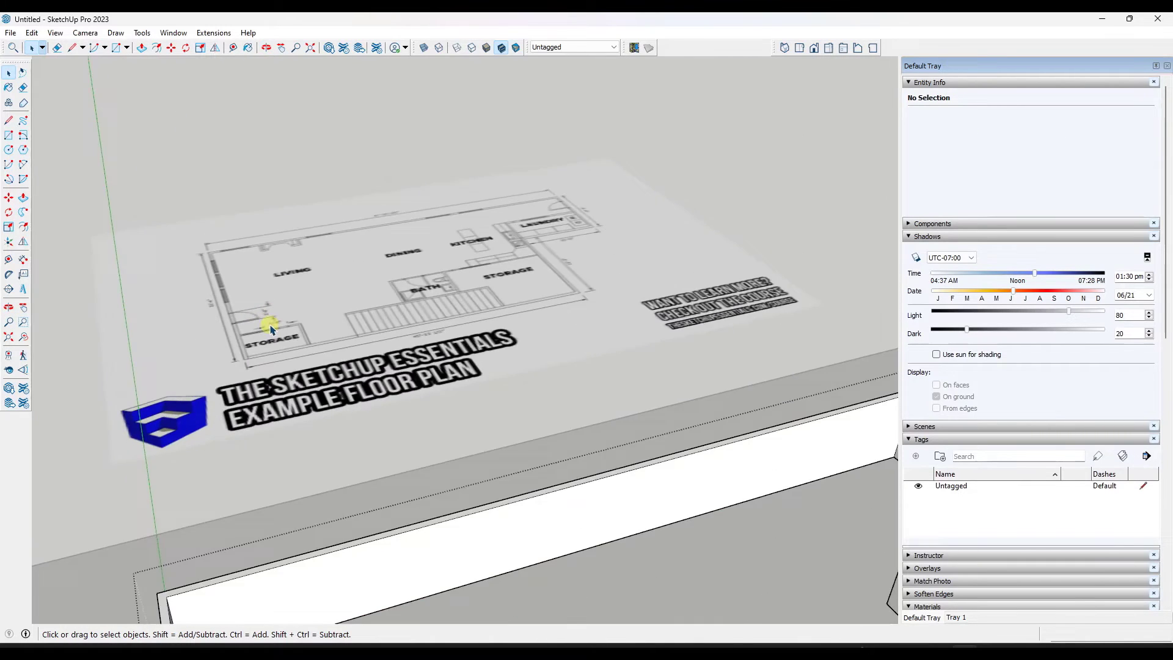
scroll(462, 309, down, 2)
scroll(608, 266, up, 2)
double_click(331, 439)
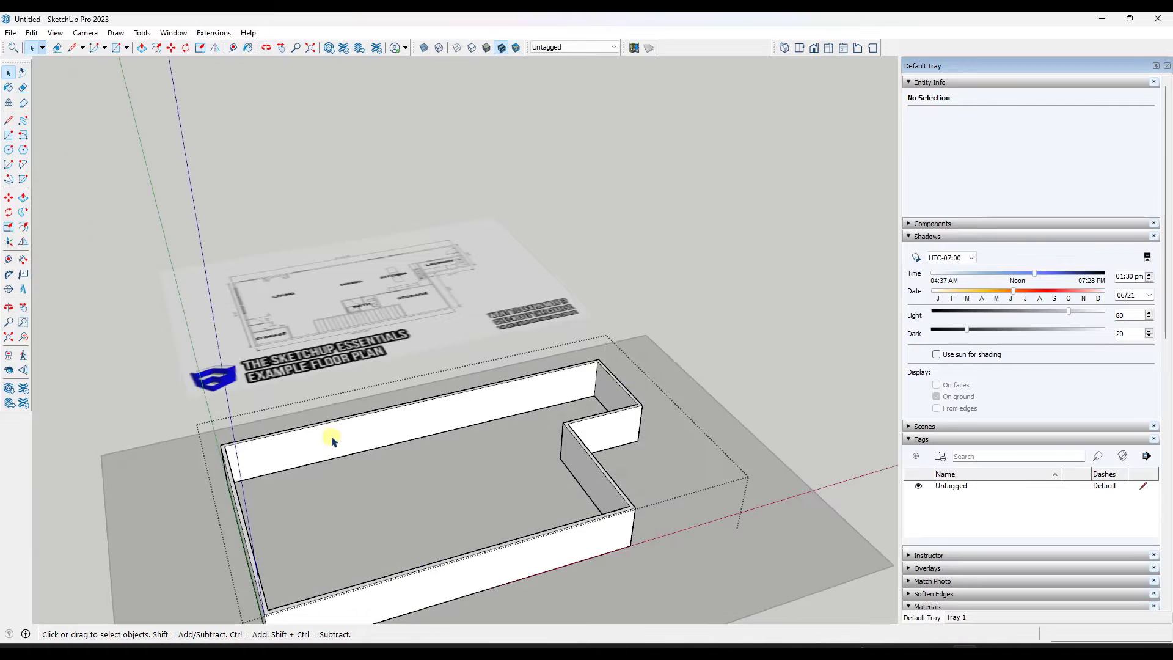
click(667, 283)
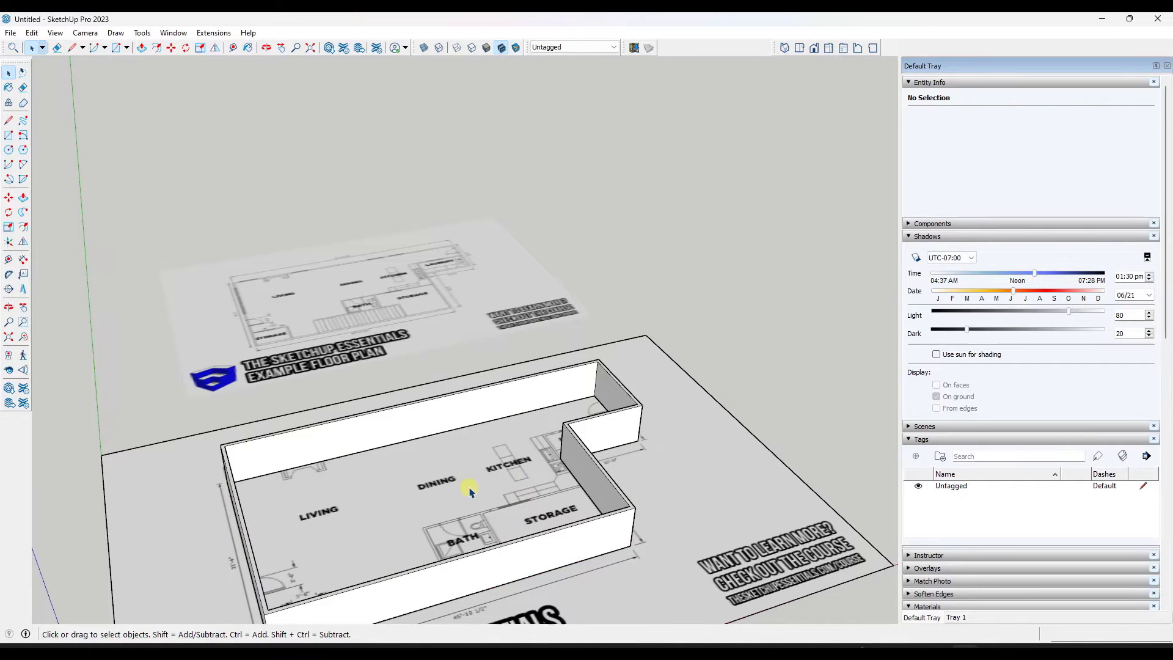
double_click(251, 466)
click(134, 365)
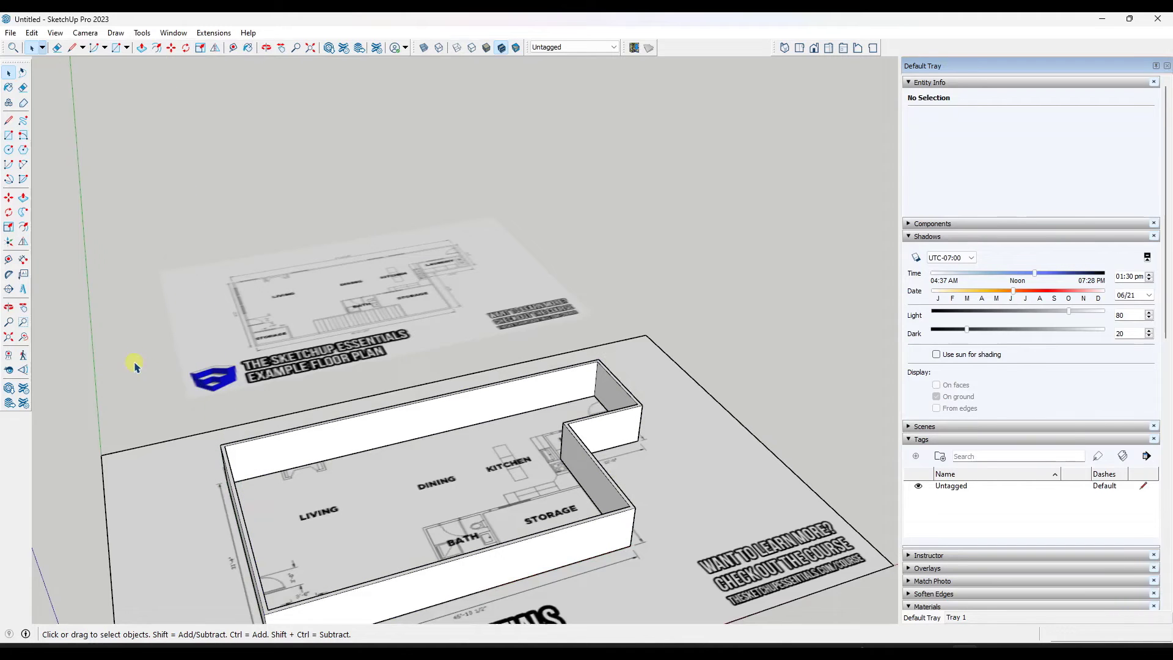
Remove the extra floor plan image placed behind the building
scroll(294, 332, up, 5)
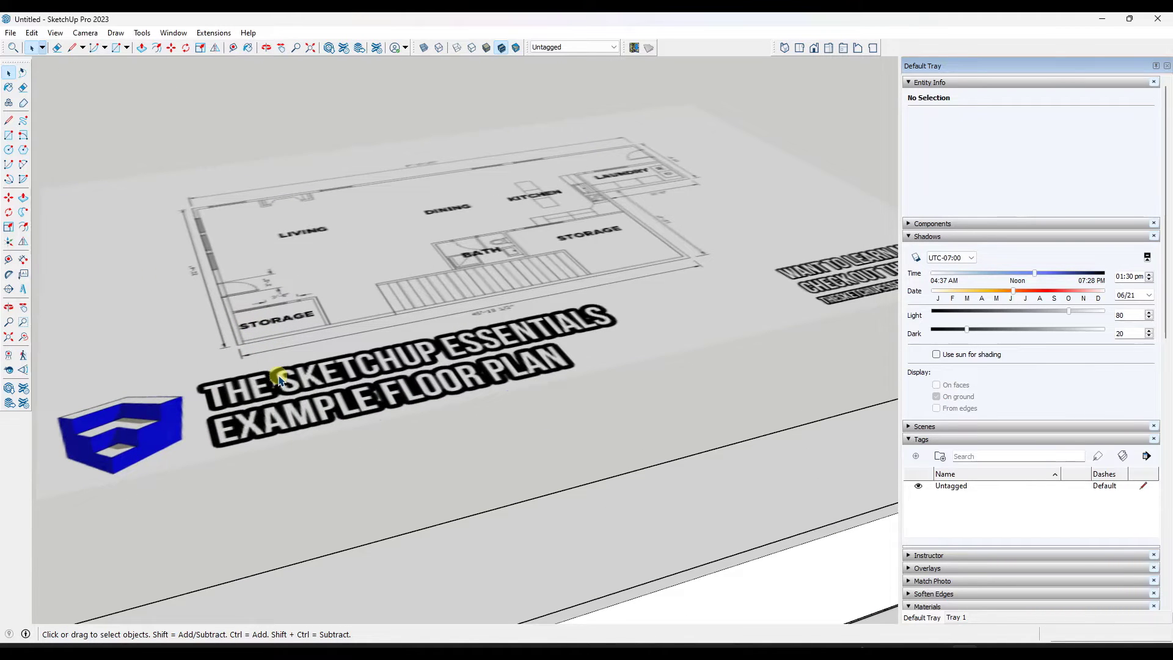
click(279, 377)
scroll(437, 435, down, 5)
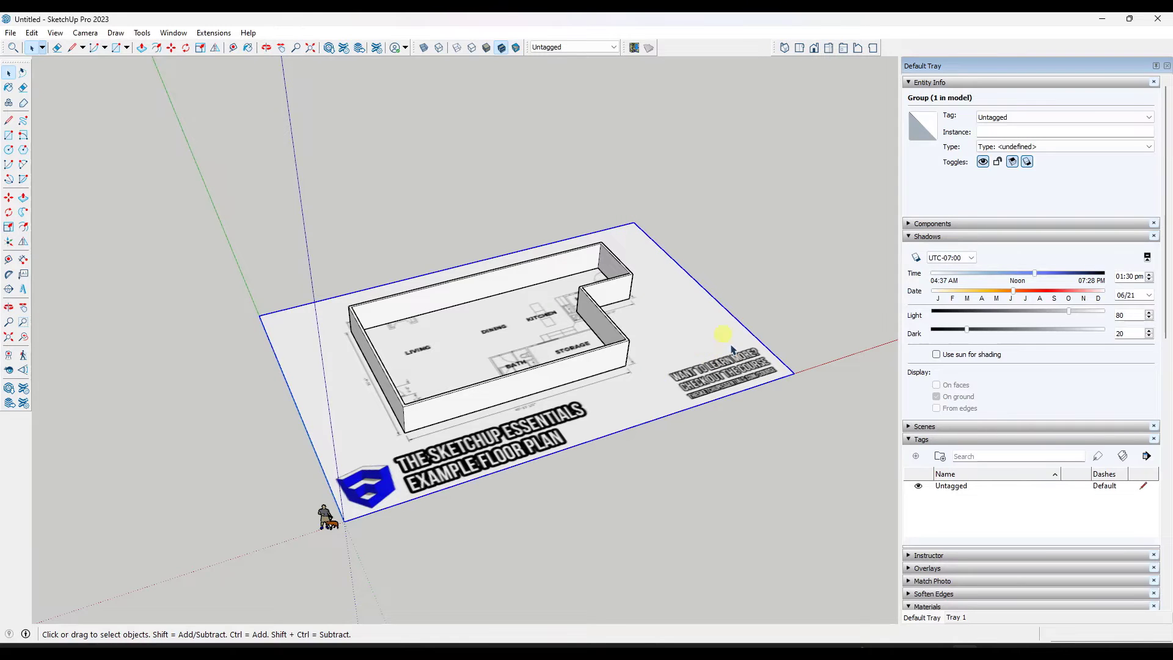
Open and leave the original floor plan group, and check its entity type
double_click(670, 370)
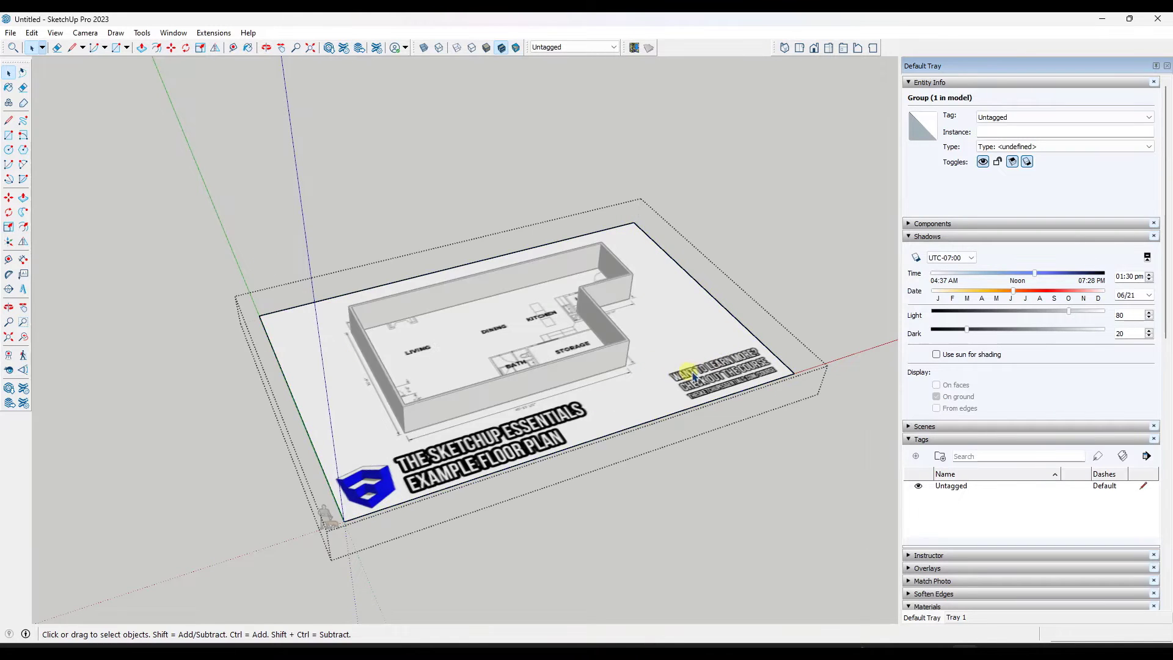
click(794, 284)
scroll(697, 357, up, 4)
scroll(719, 344, down, 3)
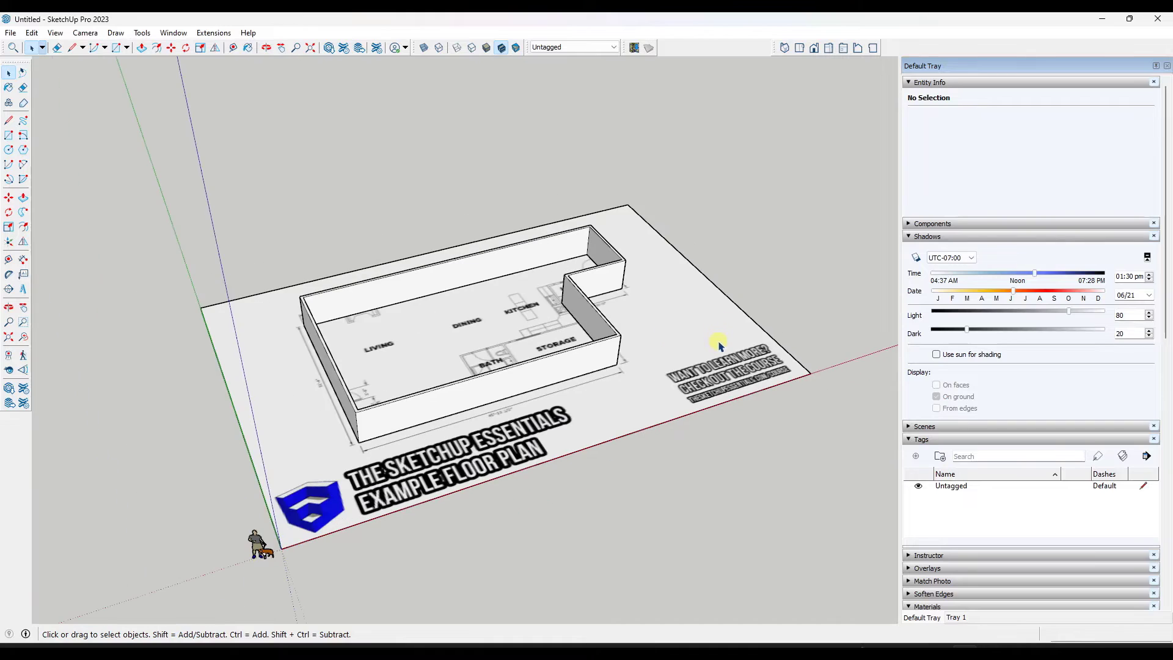
key(ctrl+a)
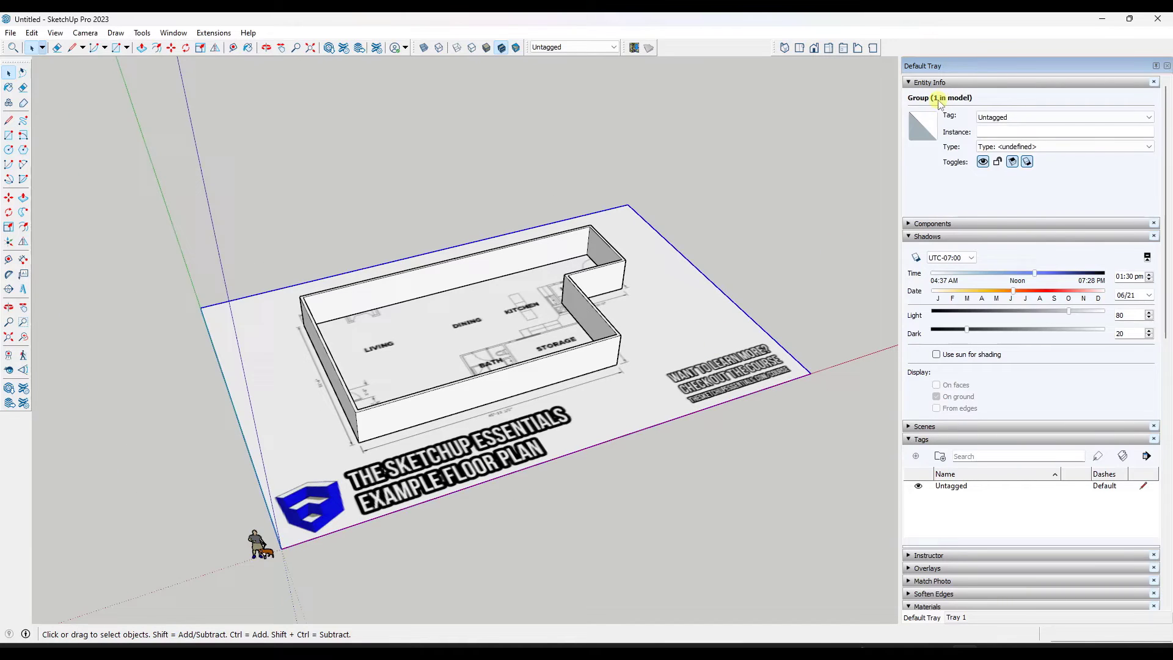
click(749, 202)
scroll(749, 202, down, 2)
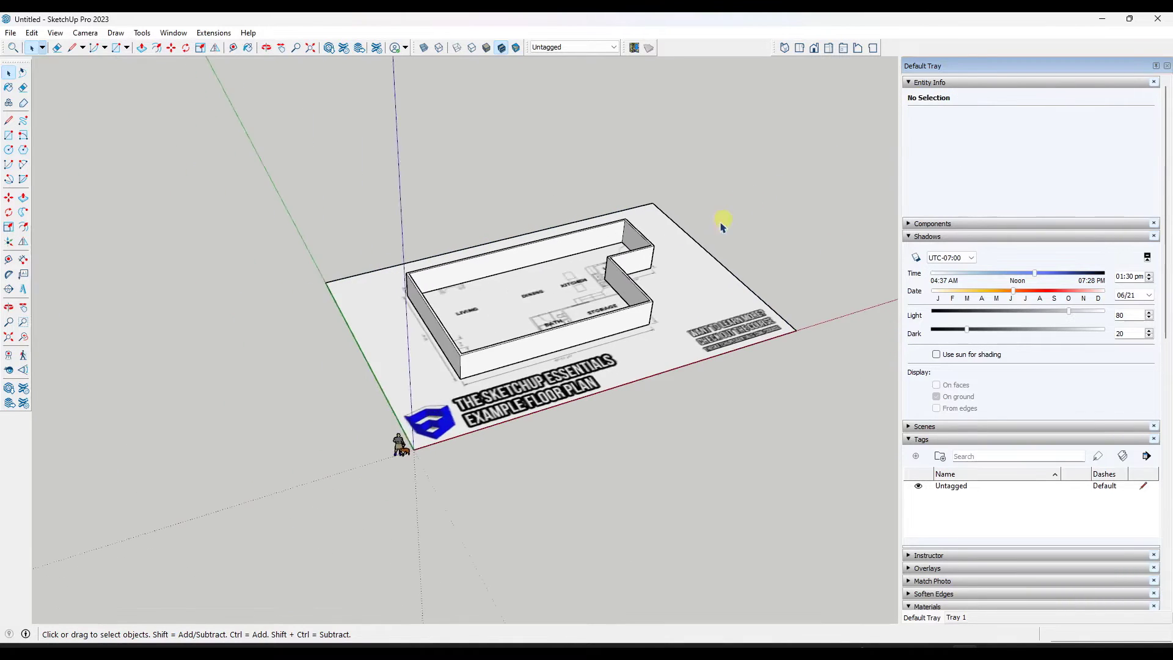
scroll(721, 235, up, 1)
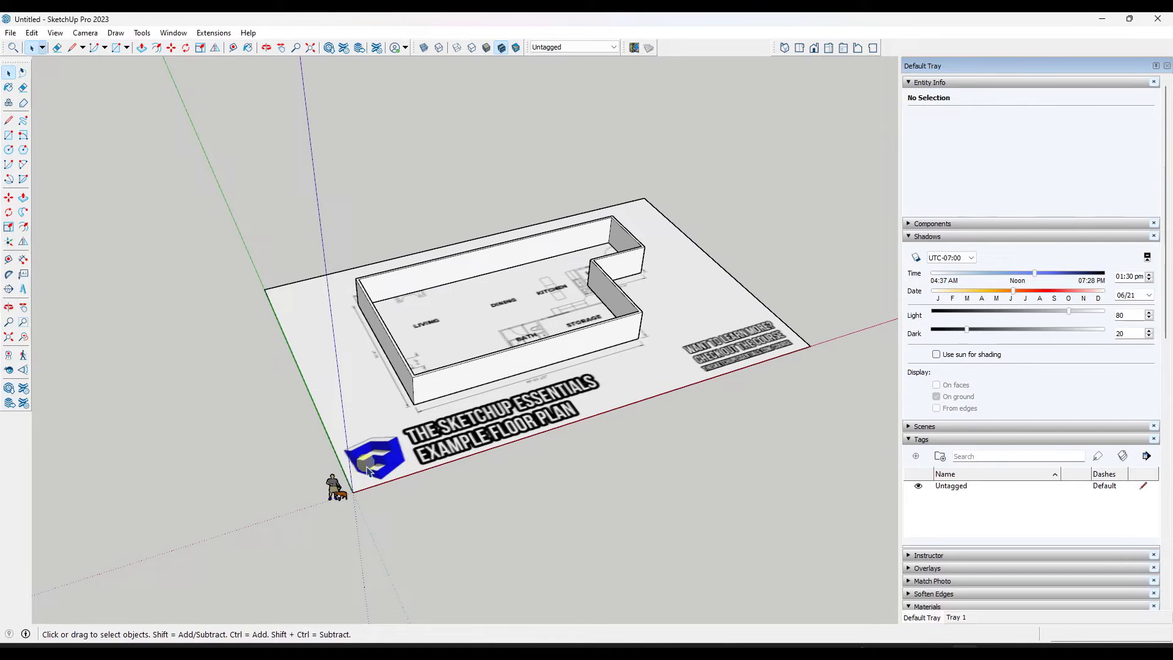
Import the floor plan image again and place it from the origin to the opposite corner of the existing plan, matching its size
click(10, 33)
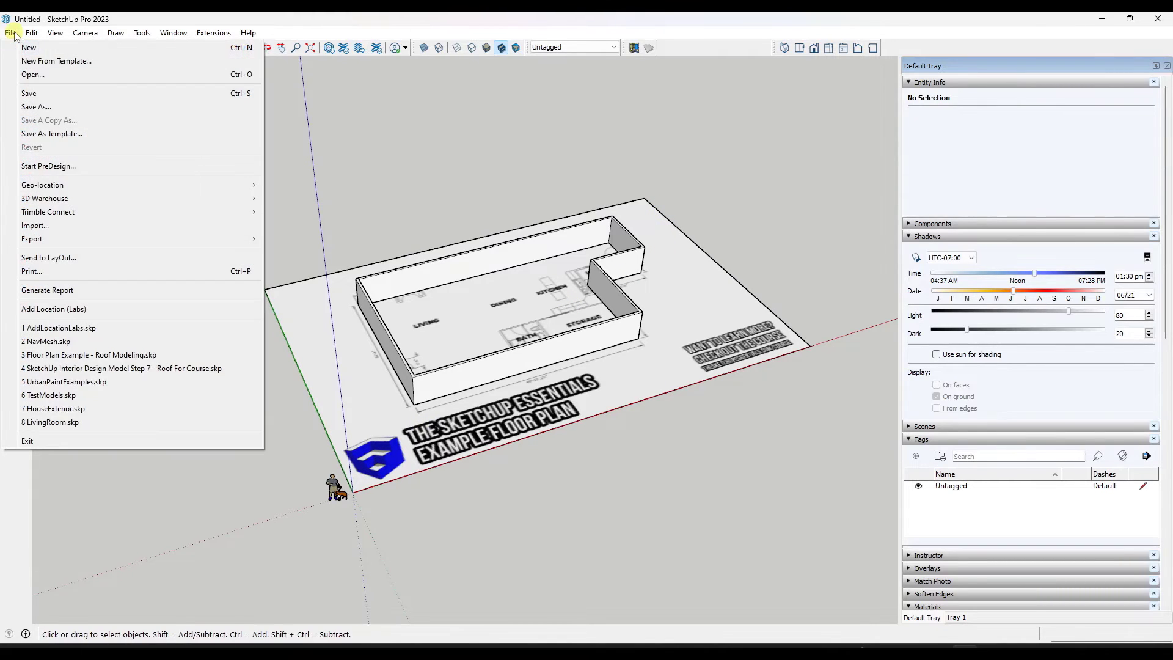
click(37, 225)
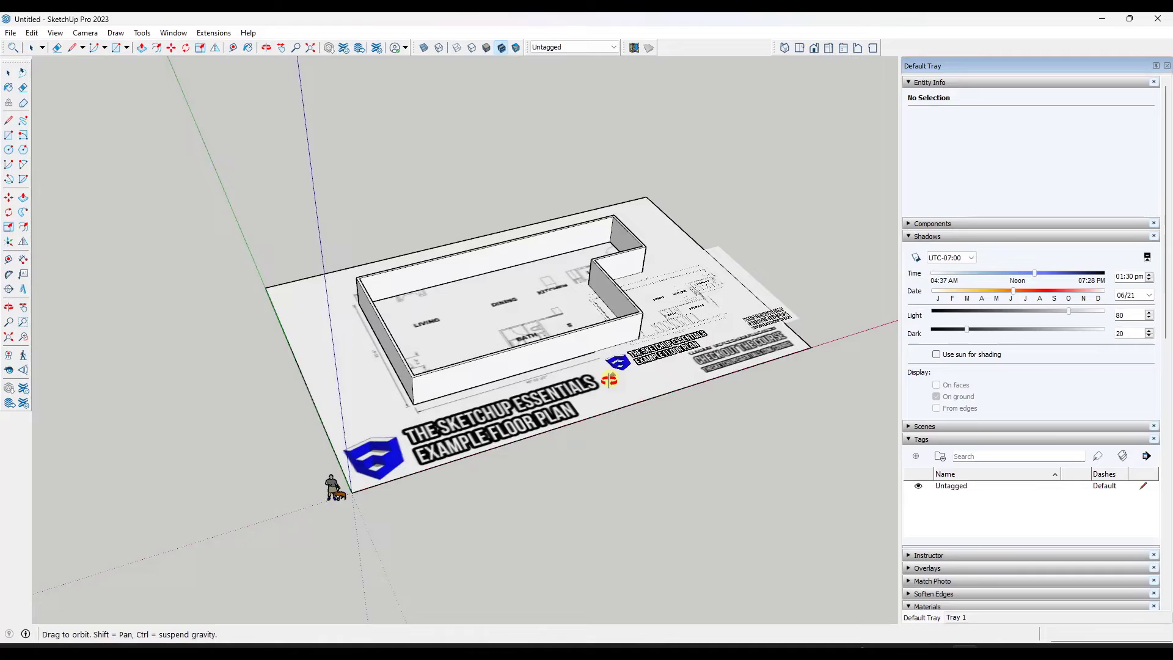
click(336, 497)
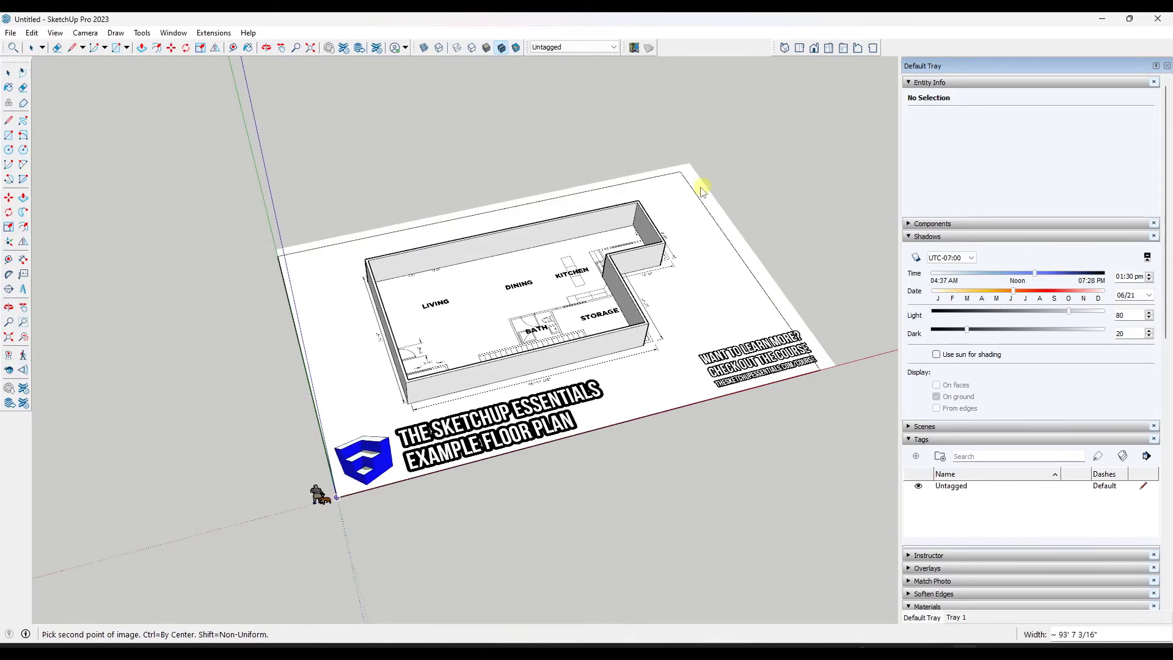
click(681, 172)
middle_drag(680, 177, 705, 329)
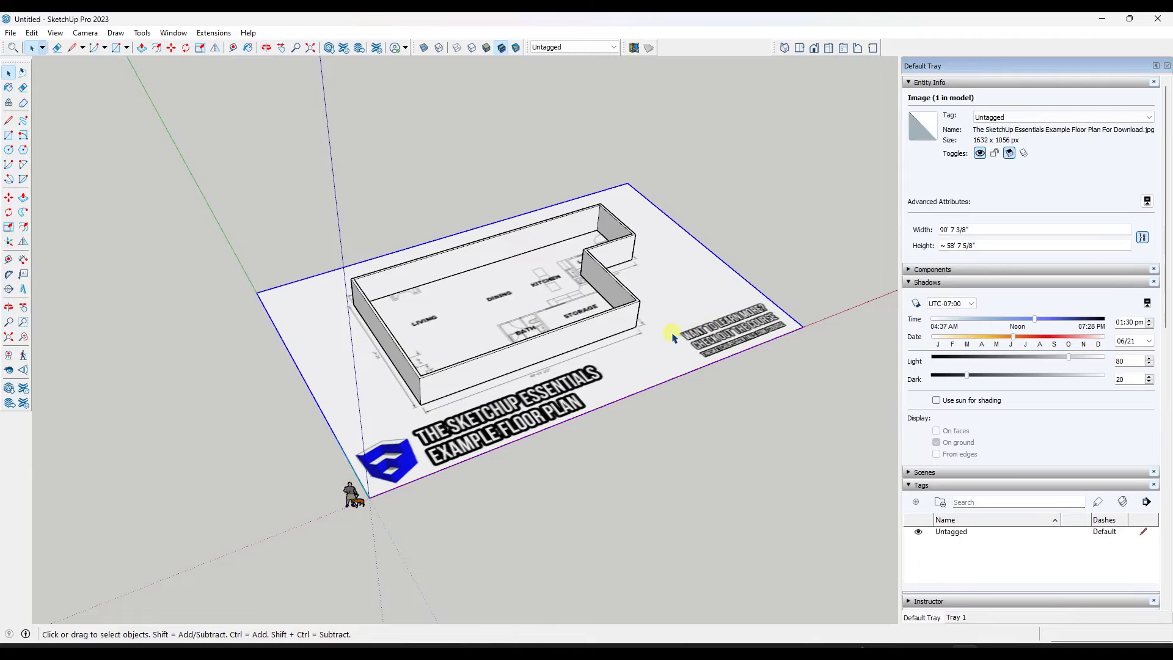
Find the original floor plan group in the model's object hierarchy and erase it, keeping the wall group and the imported image
scroll(992, 413, down, 3)
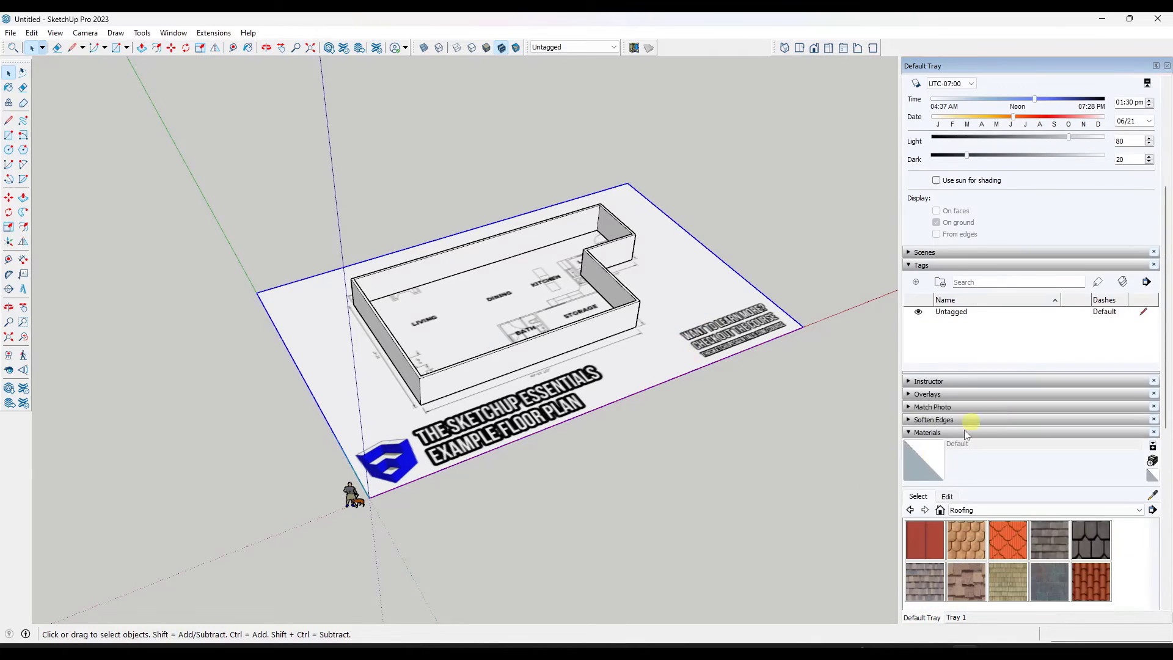
click(907, 395)
click(909, 395)
click(912, 432)
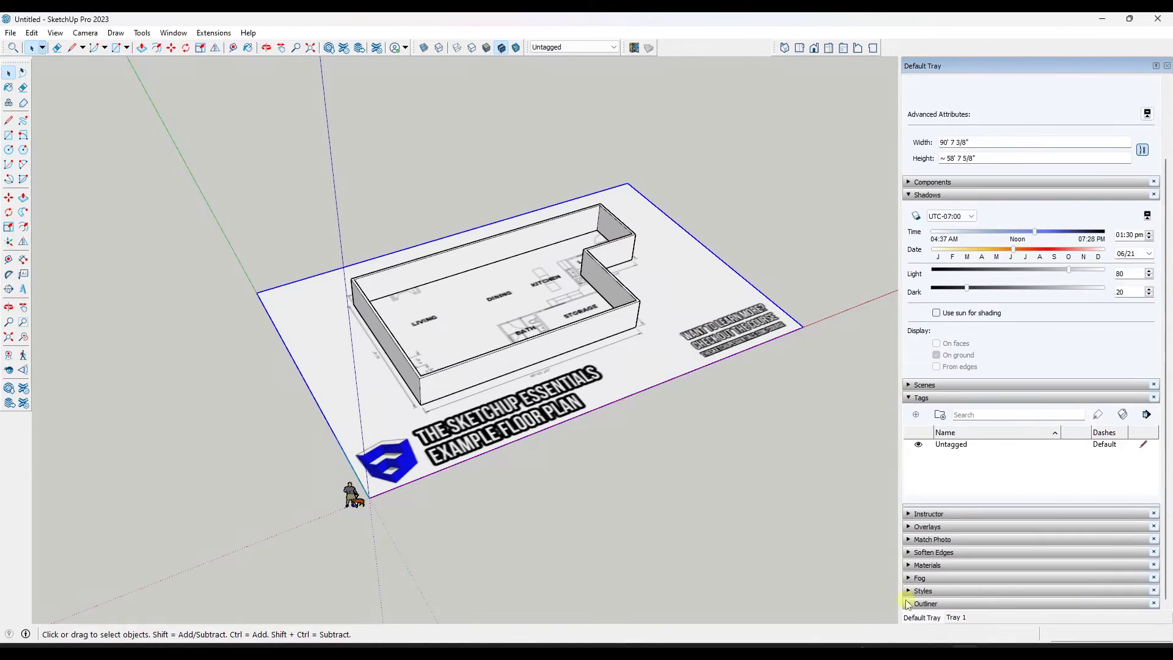
click(904, 605)
click(964, 396)
click(961, 387)
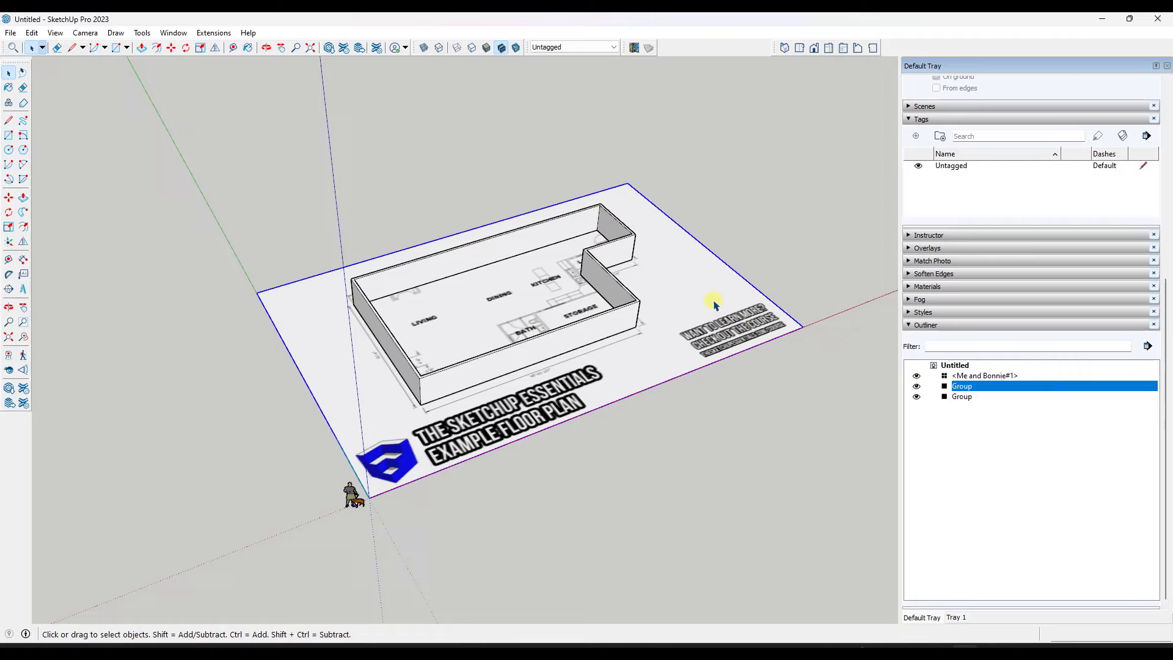
right_click(956, 386)
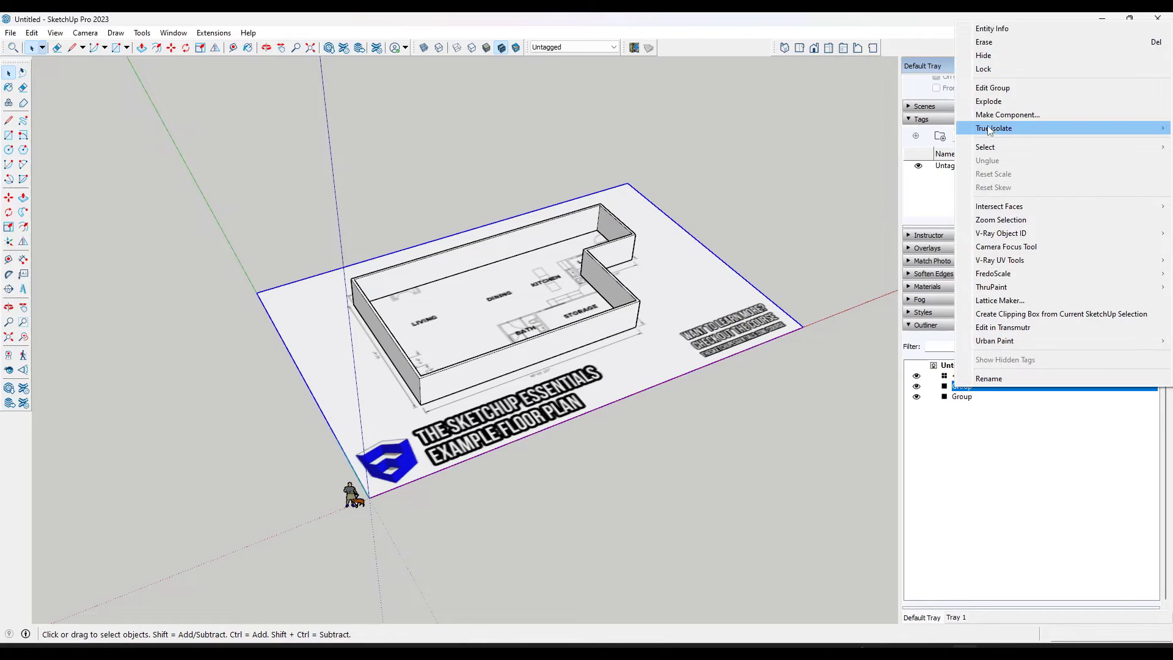
click(985, 42)
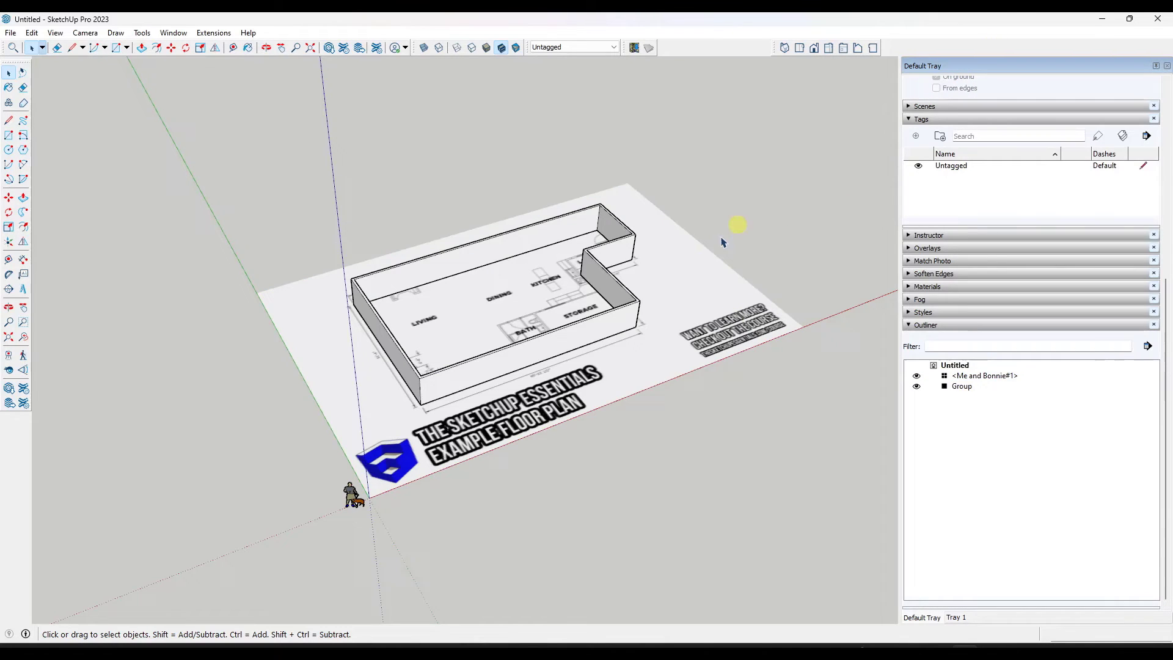
Select the remaining floor plan image and check its entity type and how it sits beneath the walls
click(670, 306)
middle_drag(679, 316, 680, 344)
scroll(957, 238, up, 3)
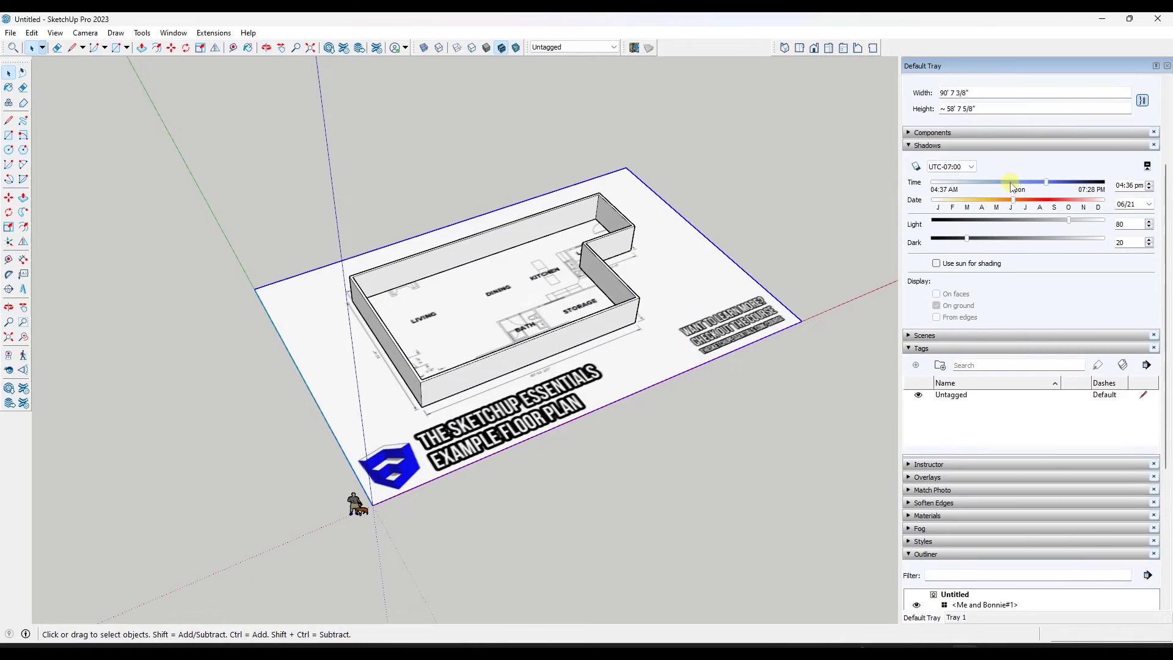
scroll(1010, 186, up, 3)
scroll(553, 336, up, 2)
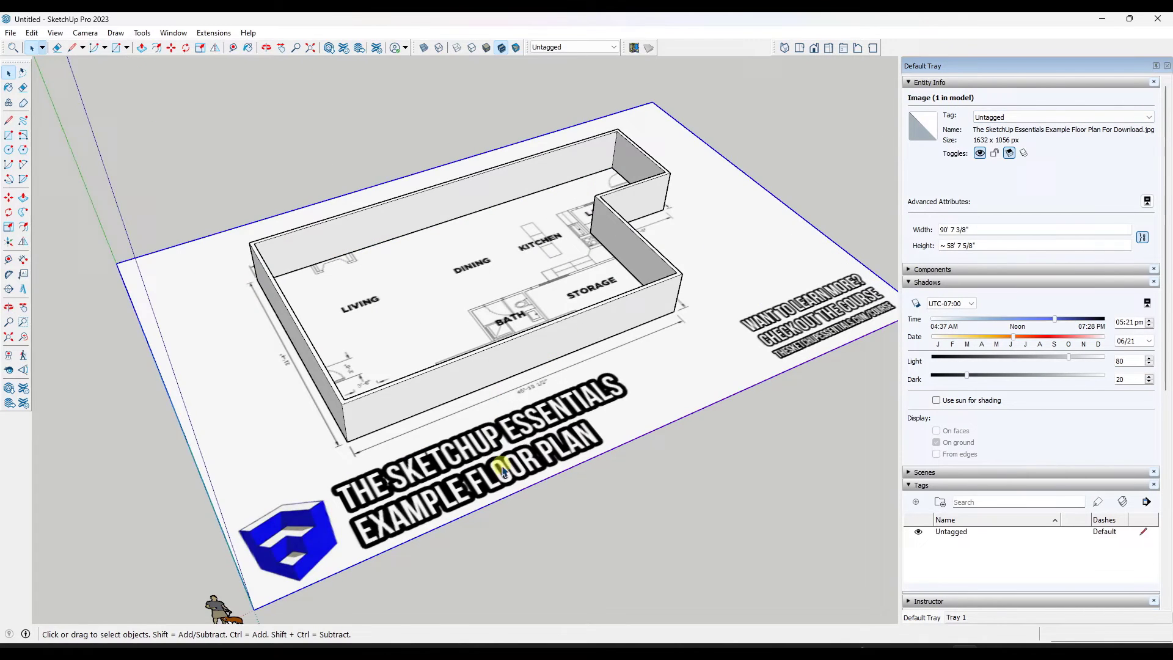
middle_drag(503, 465, 464, 432)
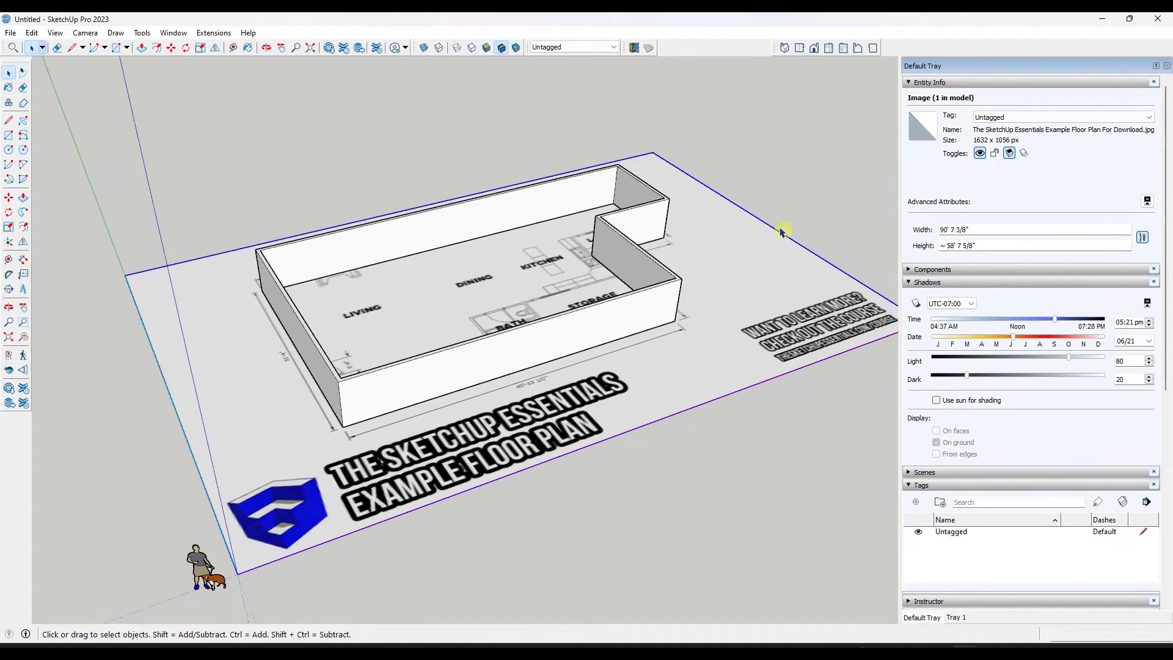
middle_drag(417, 466, 415, 438)
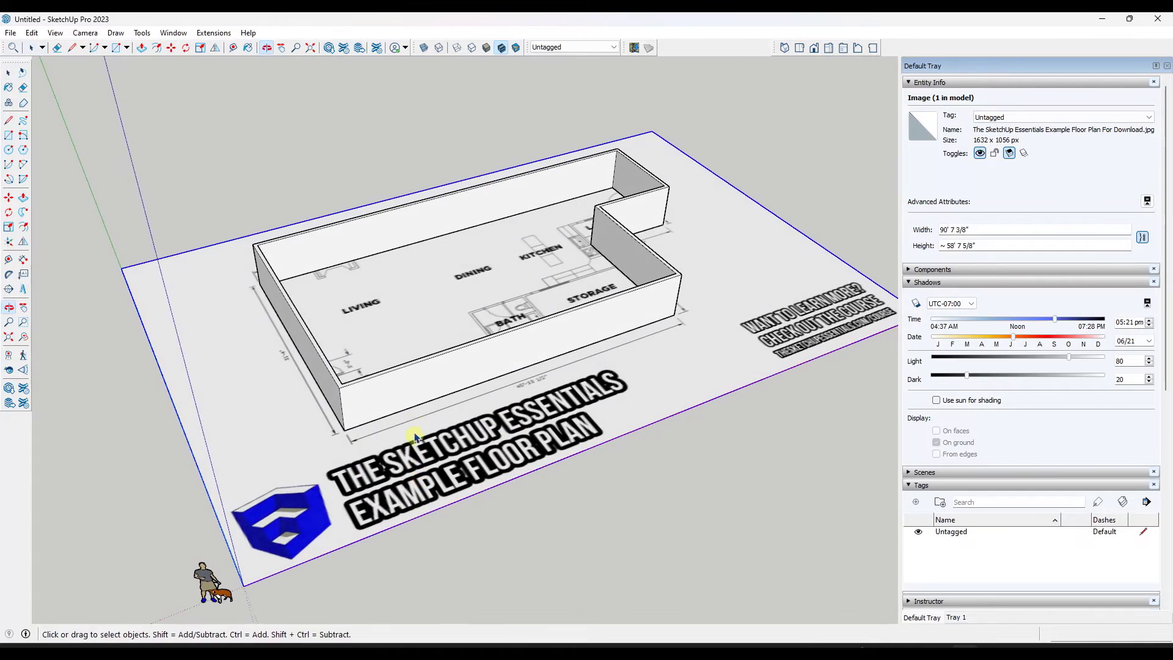
Open the exterior wall group for editing, examine how the floor plan image displays inside the walls, and leave the group
double_click(408, 396)
mouse_move(408, 395)
middle_down()
mouse_move(408, 466)
mouse_move(416, 380)
middle_up()
scroll(487, 298, up, 3)
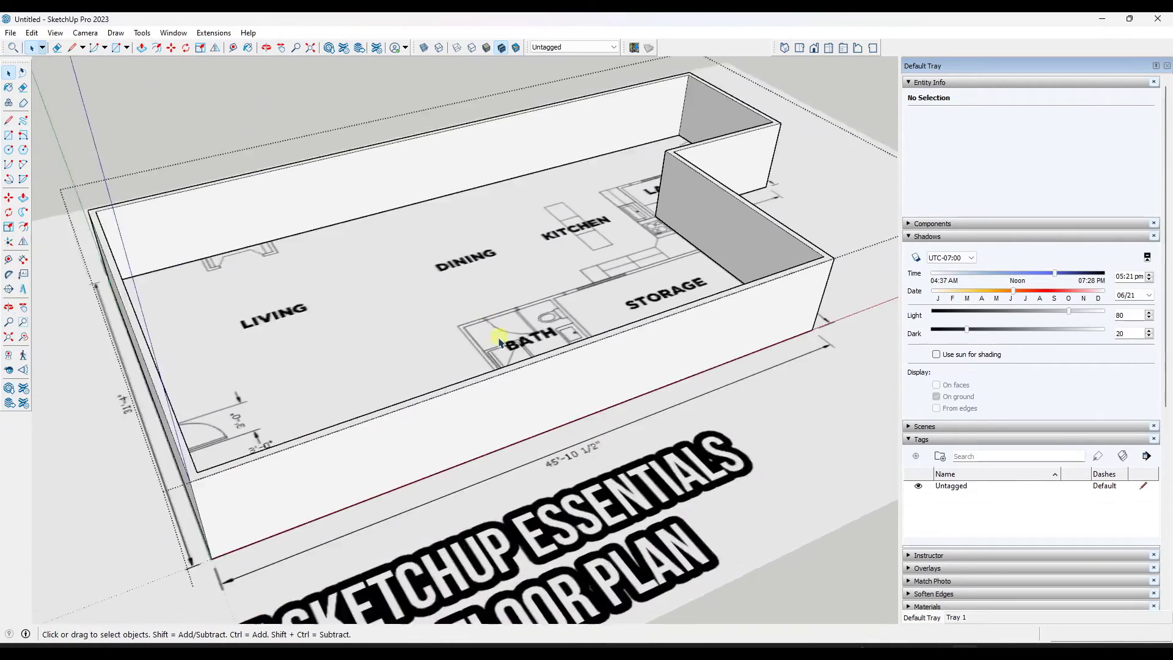
scroll(488, 342, up, 2)
scroll(465, 308, down, 3)
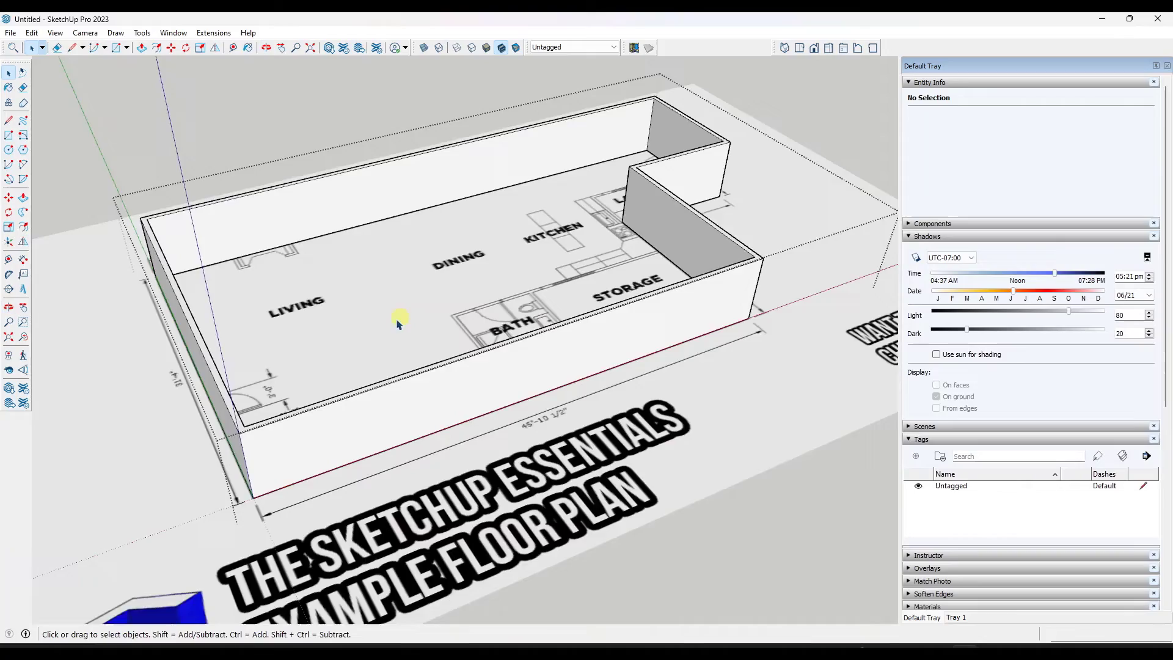
middle_drag(398, 324, 291, 557)
scroll(415, 357, down, 5)
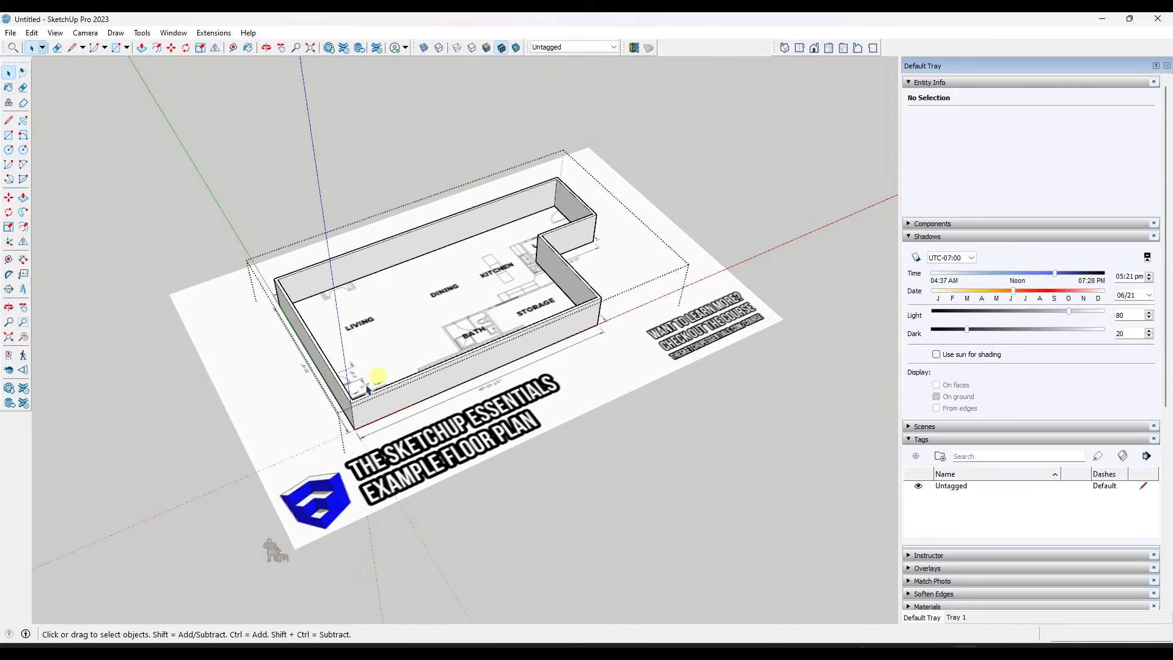
scroll(368, 389, up, 2)
scroll(340, 519, up, 4)
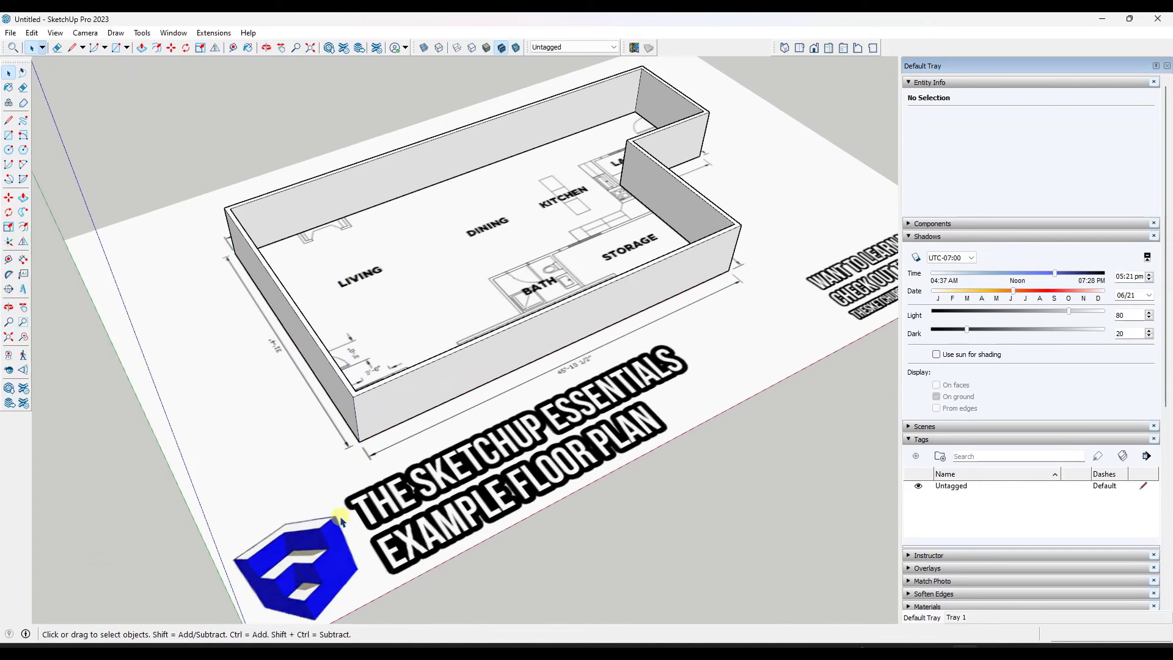
Reopen the exterior wall group for editing and examine the floor plan image from the short end of the building
click(397, 405)
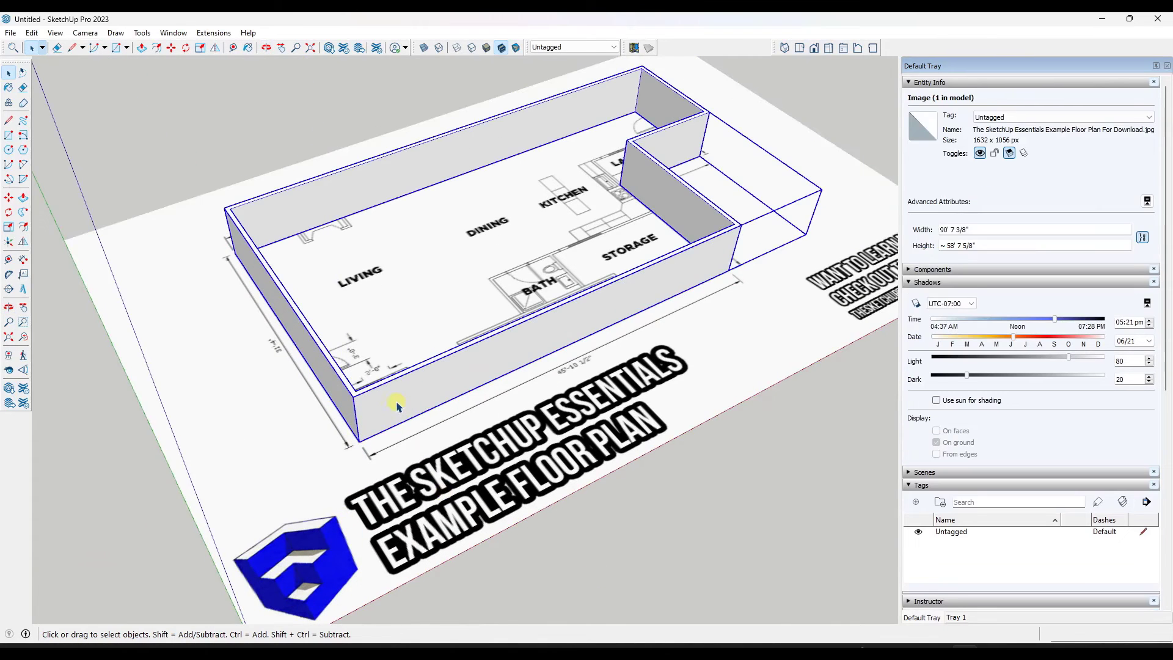
double_click(394, 406)
middle_drag(289, 391, 557, 401)
scroll(513, 377, up, 2)
scroll(620, 452, down, 3)
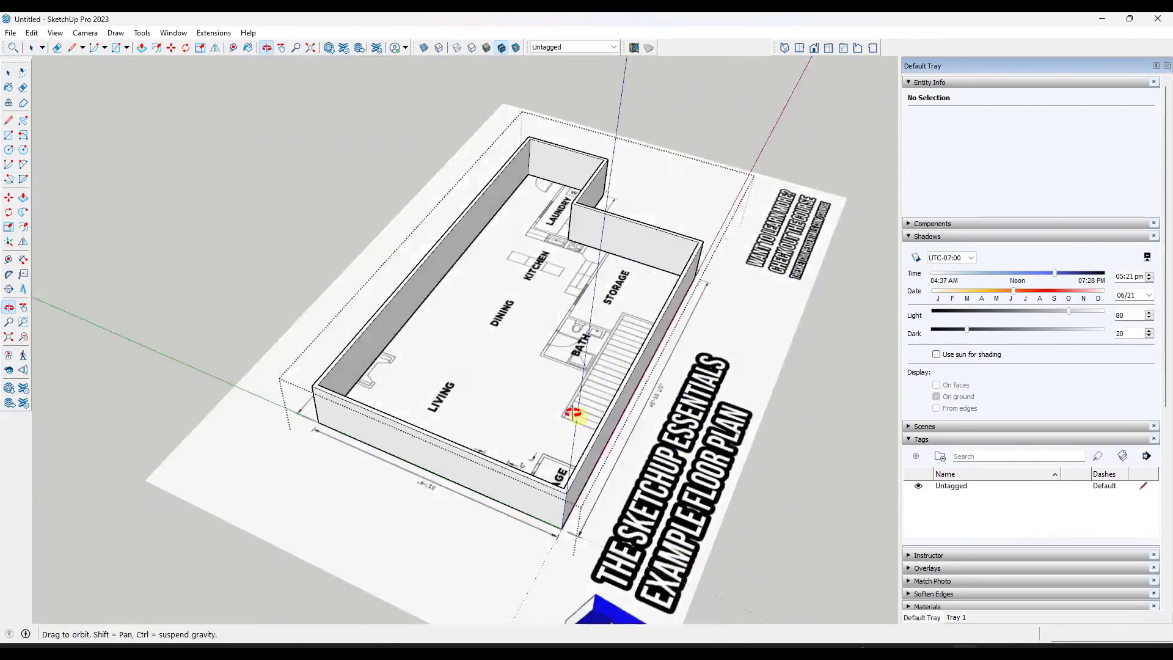